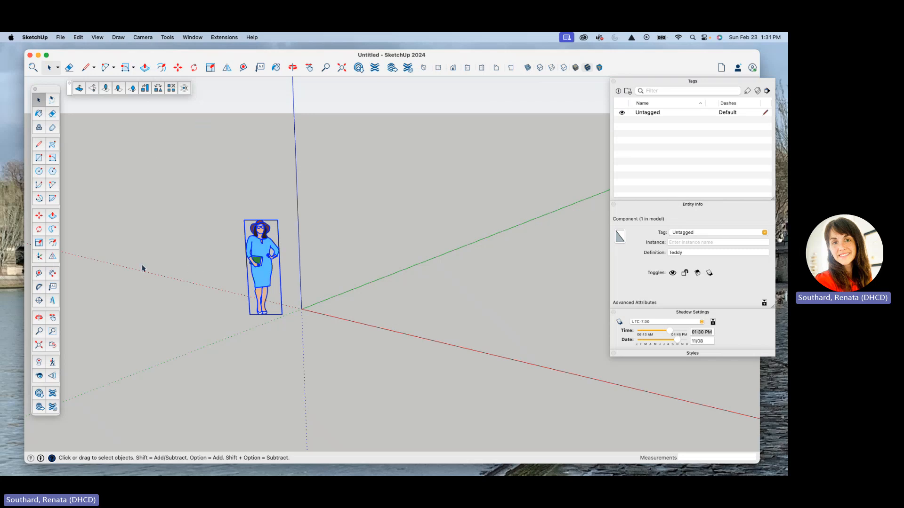
# Delete the default human figure component standing near the origin.
pyautogui.moveTo(113, 287)
pyautogui.mouseDown(button='middle')
pyautogui.moveTo(151, 281)
pyautogui.moveTo(137, 298)
pyautogui.moveTo(119, 277)
pyautogui.mouseUp(button='middle')
pyautogui.moveTo(249, 309); pyautogui.dragTo(343, 317, button='middle')
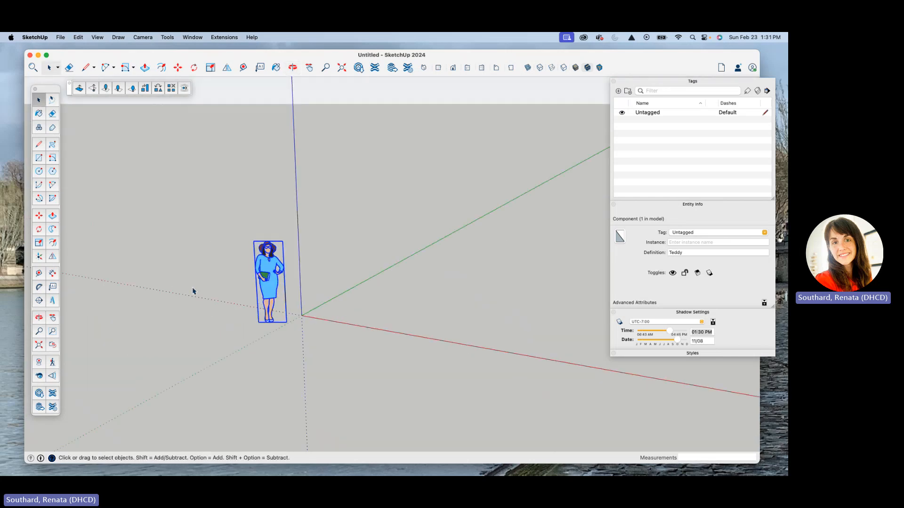
pyautogui.moveTo(193, 292); pyautogui.dragTo(196, 273, button='middle')
pyautogui.click(291, 312)
pyautogui.moveTo(189, 179); pyautogui.dragTo(353, 402)
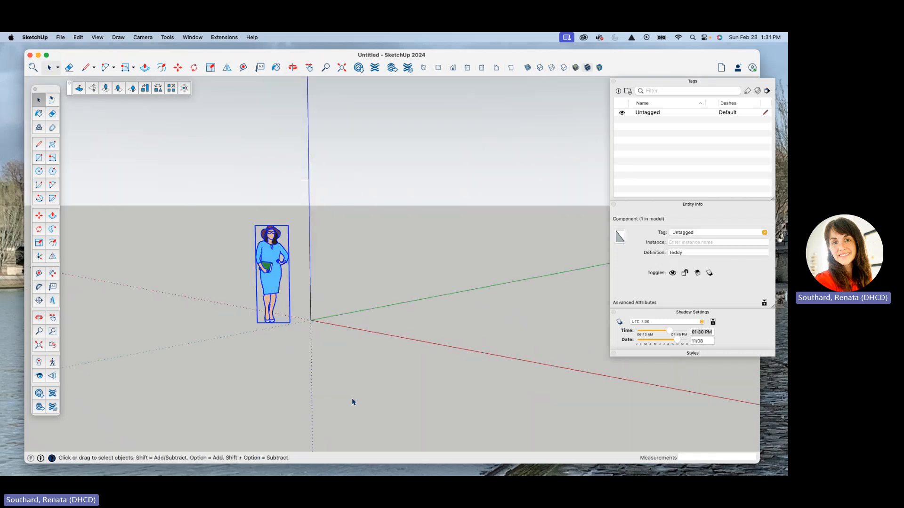
pyautogui.moveTo(353, 402)
pyautogui.mouseDown(button='middle')
pyautogui.moveTo(354, 429)
pyautogui.moveTo(348, 416)
pyautogui.mouseUp(button='middle')
pyautogui.press('Delete')
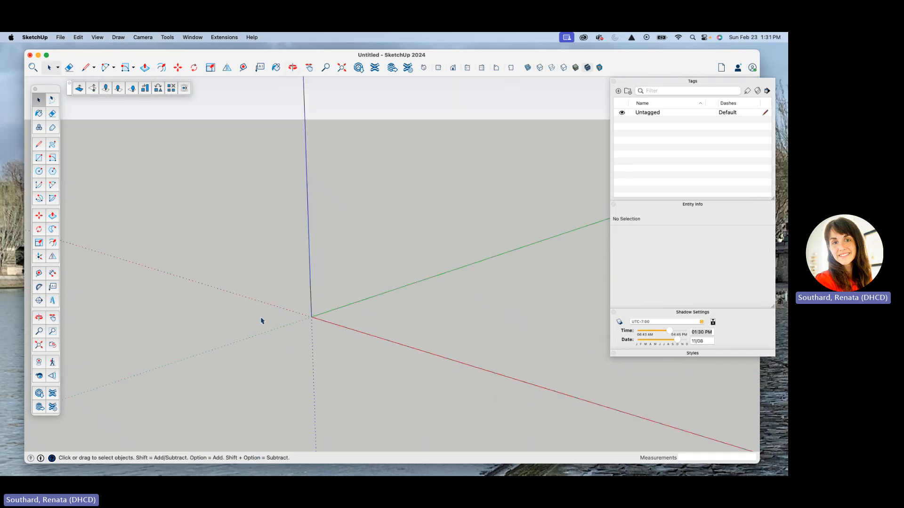
# Start an import and browse to the Project-1 folder inside ENST-770 on the Desktop.
pyautogui.moveTo(261, 321); pyautogui.dragTo(353, 319, button='middle')
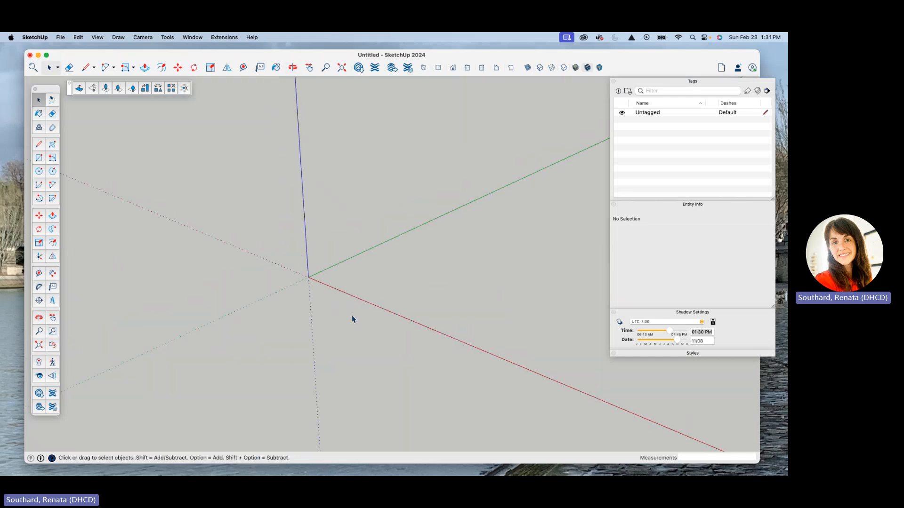
pyautogui.click(61, 38)
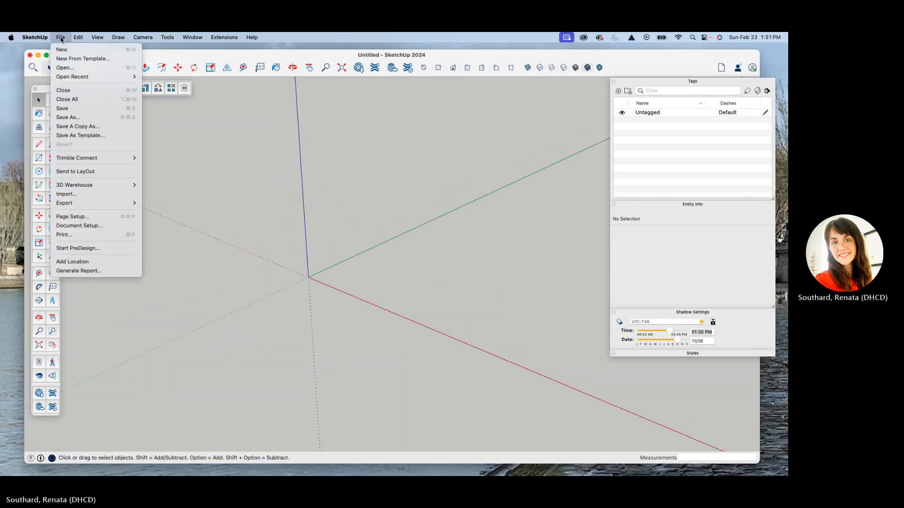
pyautogui.click(74, 193)
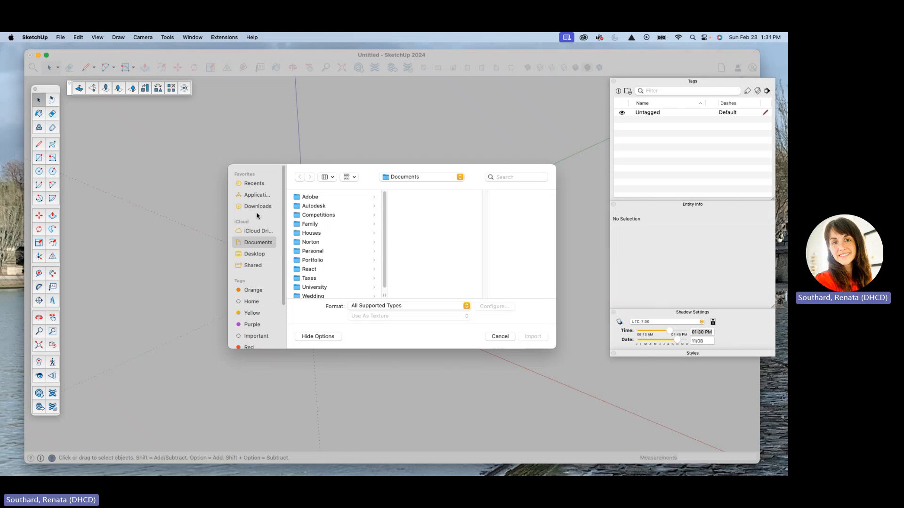
pyautogui.click(260, 255)
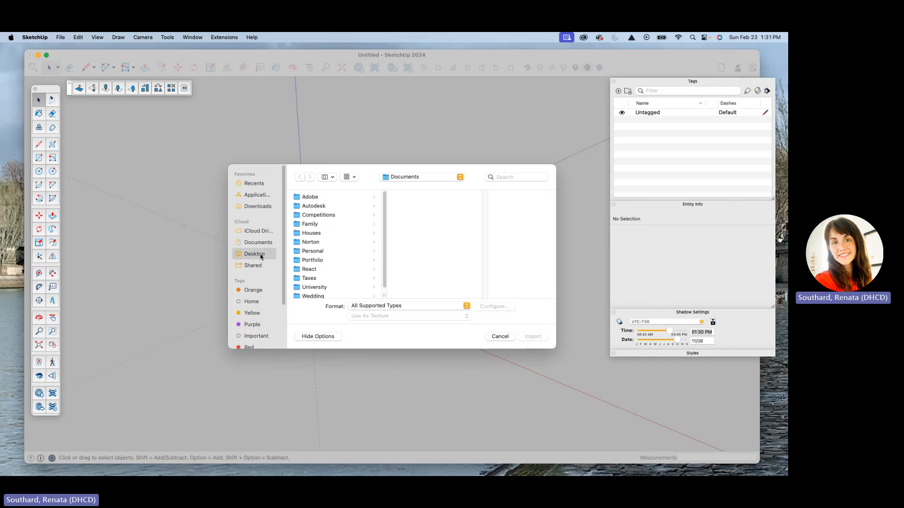
pyautogui.click(316, 236)
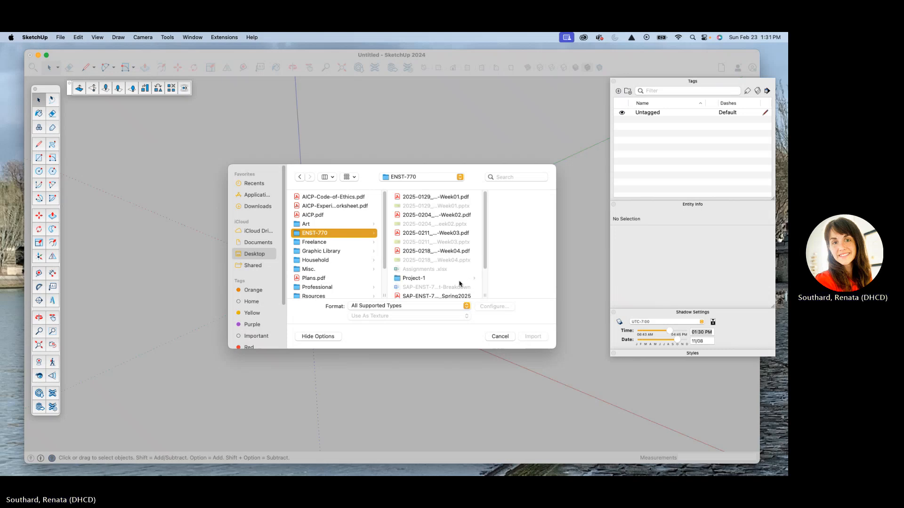
pyautogui.scroll(-3, 459, 284)
pyautogui.click(414, 251)
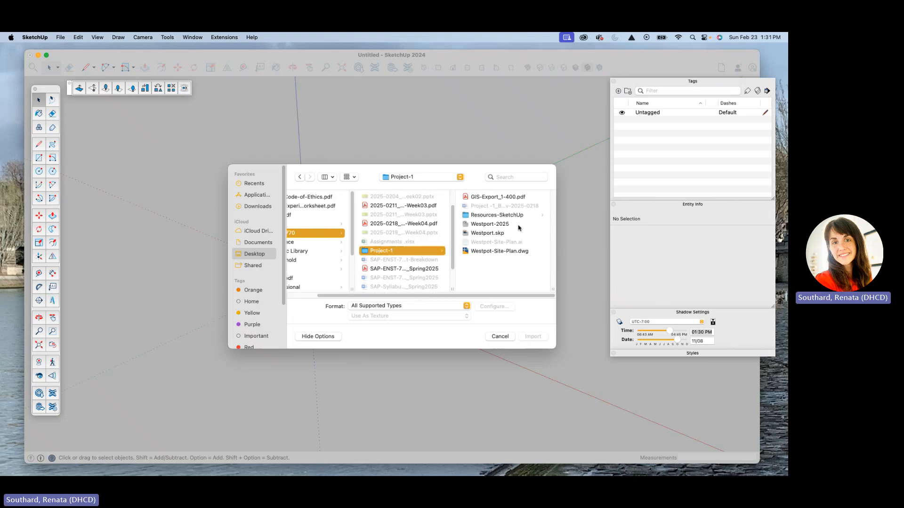
# Limit the import format to AutoCAD Files (*.dwg, *.dxf), import Westpot-Site-Plan.dwg and dismiss the import results.
pyautogui.click(399, 307)
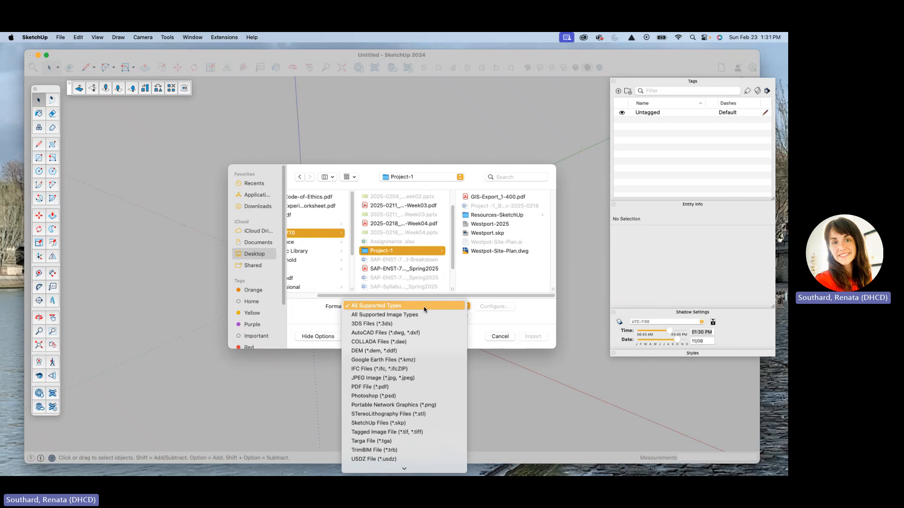
pyautogui.moveTo(390, 469)
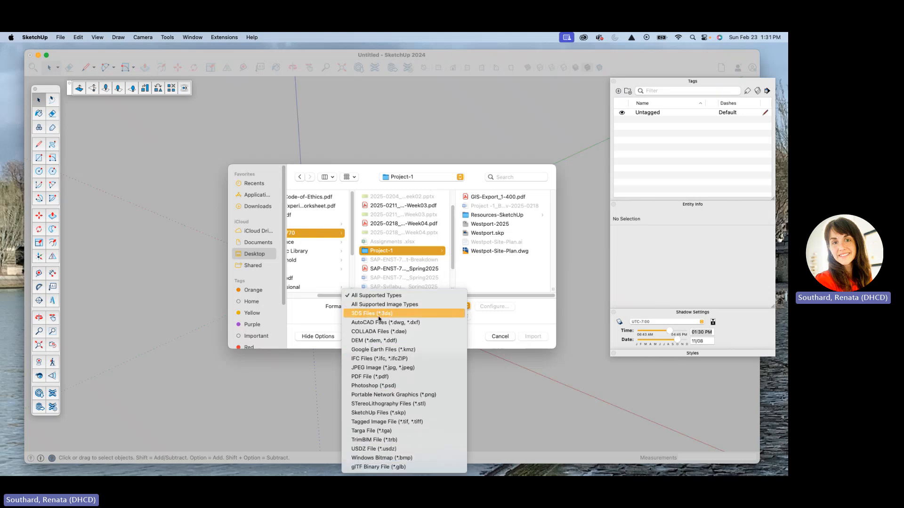
pyautogui.click(398, 323)
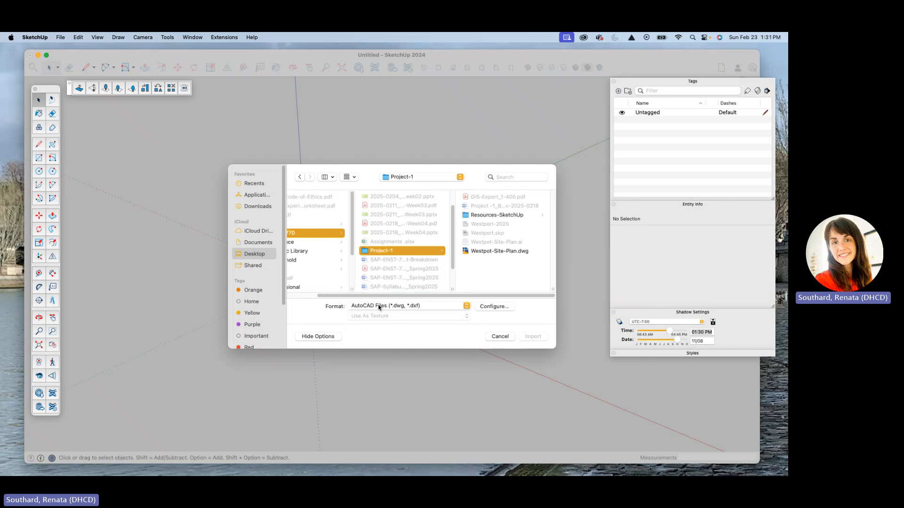
pyautogui.click(476, 253)
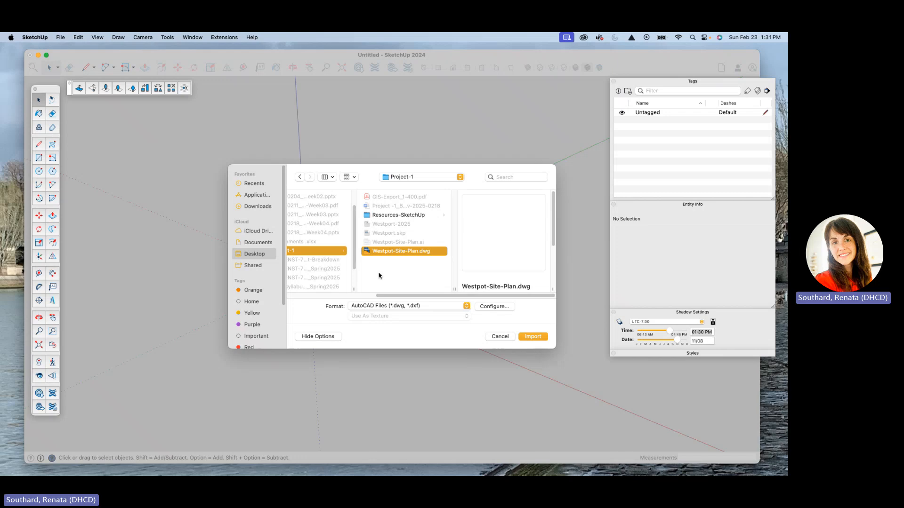
pyautogui.click(534, 340)
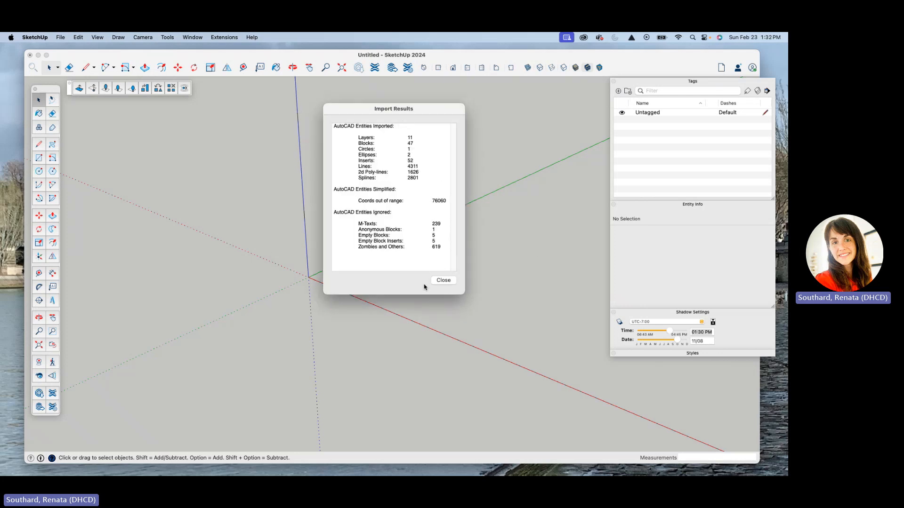
pyautogui.click(447, 282)
# Select the imported site plan component as a whole.
pyautogui.moveTo(336, 237)
pyautogui.mouseDown(button='middle')
pyautogui.moveTo(272, 221)
pyautogui.moveTo(297, 301)
pyautogui.mouseUp(button='middle')
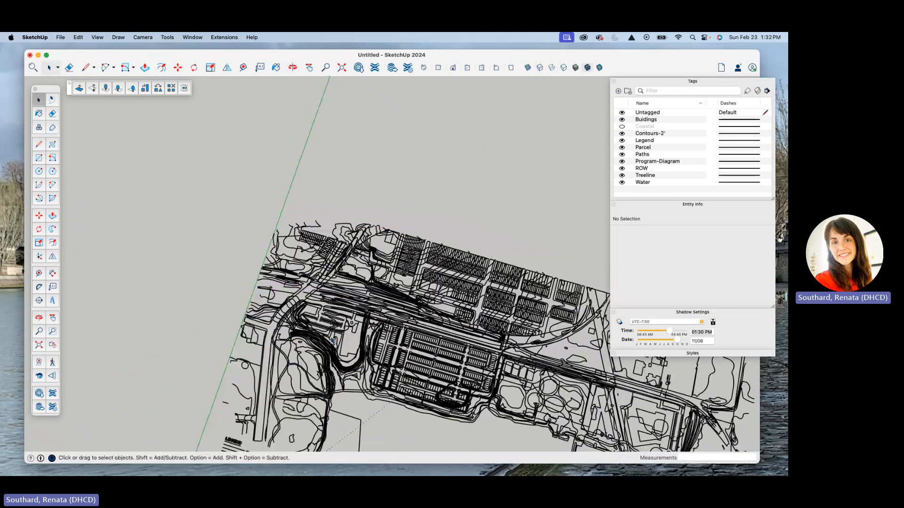
pyautogui.scroll(-5, 311, 170)
pyautogui.moveTo(431, 281); pyautogui.dragTo(466, 332, button='middle')
pyautogui.scroll(10, 465, 333)
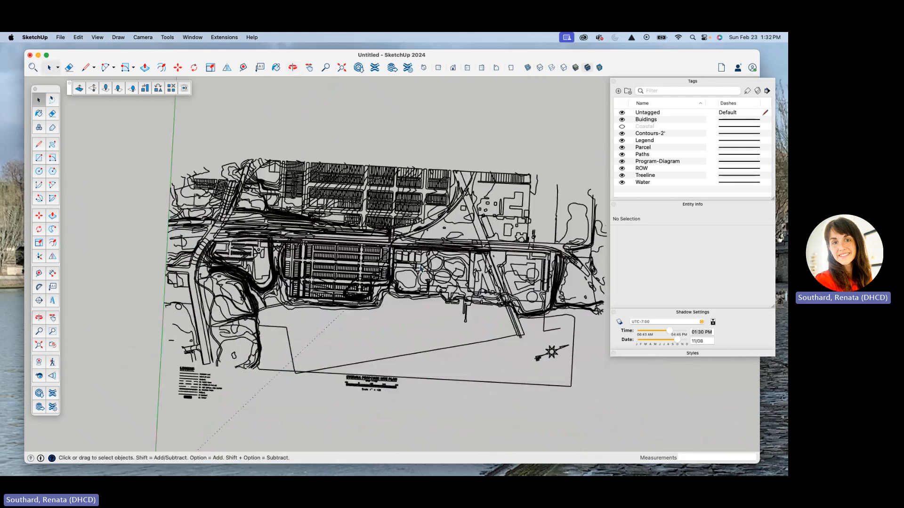
pyautogui.scroll(-5, 290, 226)
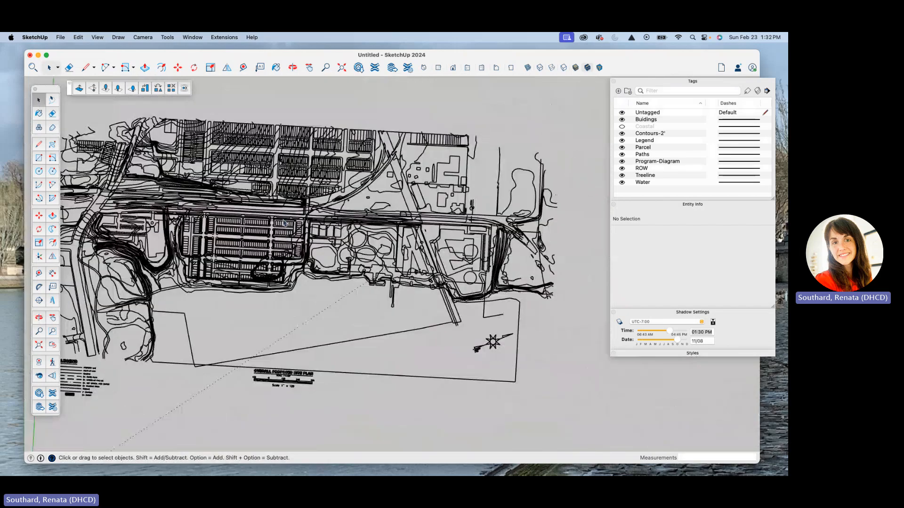
pyautogui.moveTo(290, 226); pyautogui.dragTo(278, 125, button='middle')
pyautogui.click(319, 219)
# Measure the width of the first parking-type cell in one of the central rows with the Tape Measure.
pyautogui.scroll(-4, 318, 219)
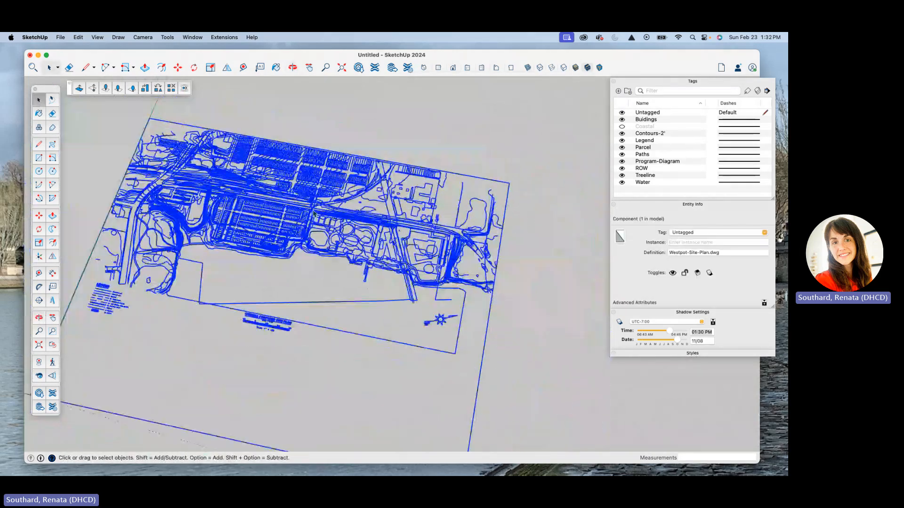
pyautogui.scroll(10, 313, 212)
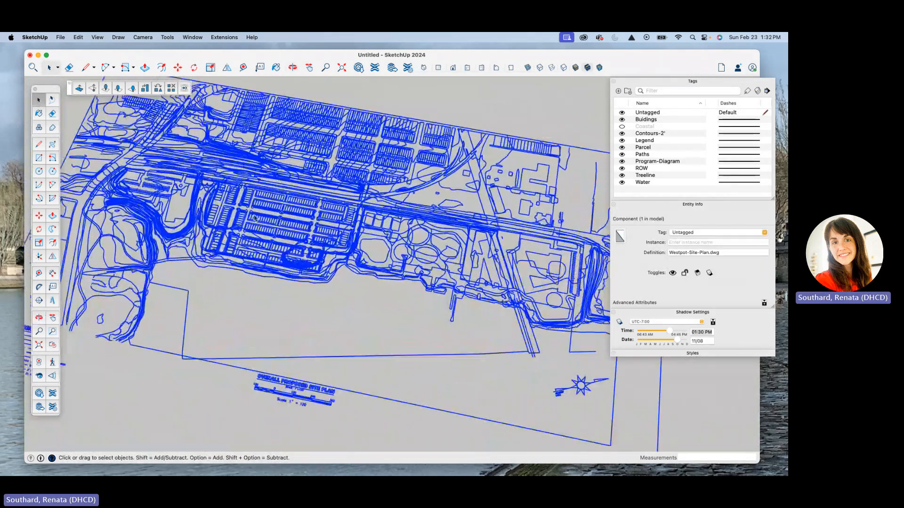
pyautogui.scroll(8, 233, 264)
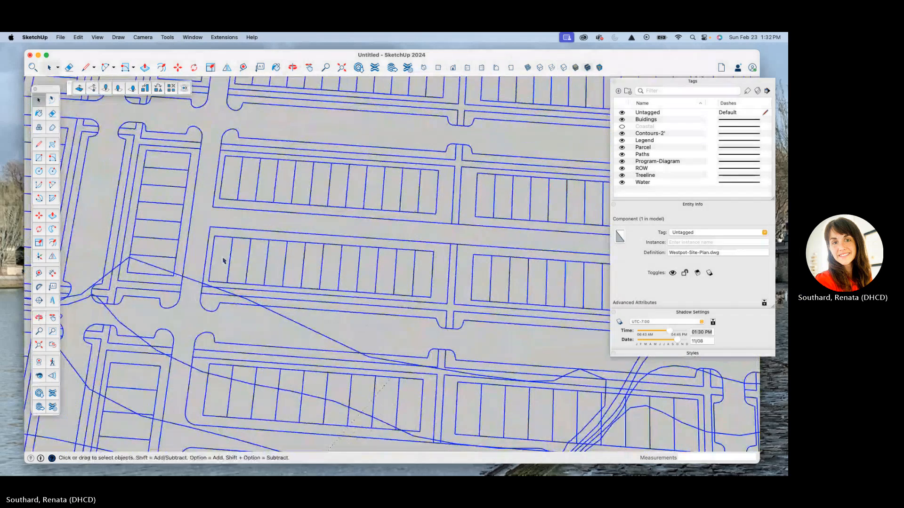
pyautogui.press('t')
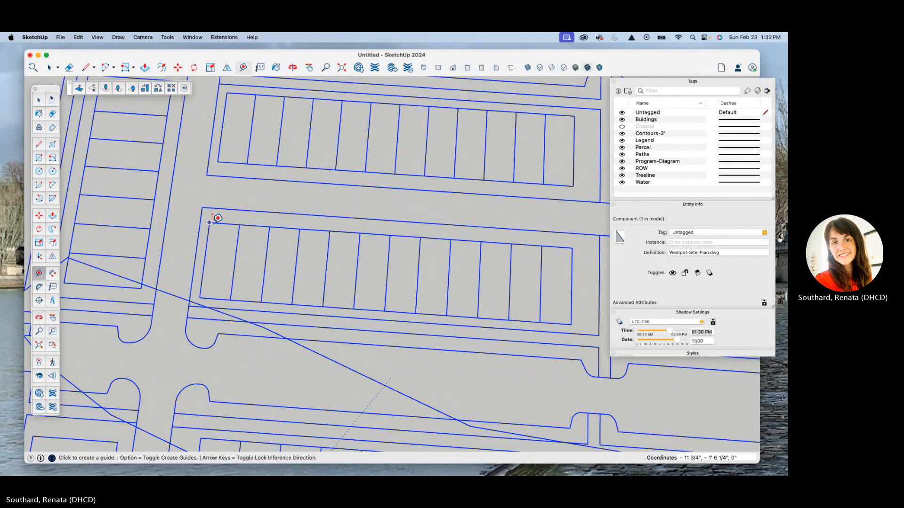
pyautogui.click(209, 223)
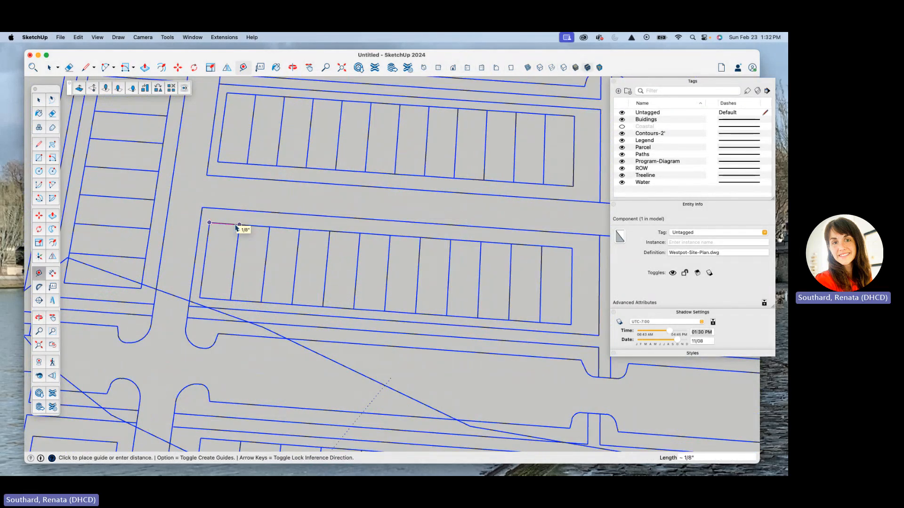
pyautogui.press('space')
# Examine the overall extent of the site plan and the scale bar beneath its title.
pyautogui.scroll(-10, 214, 233)
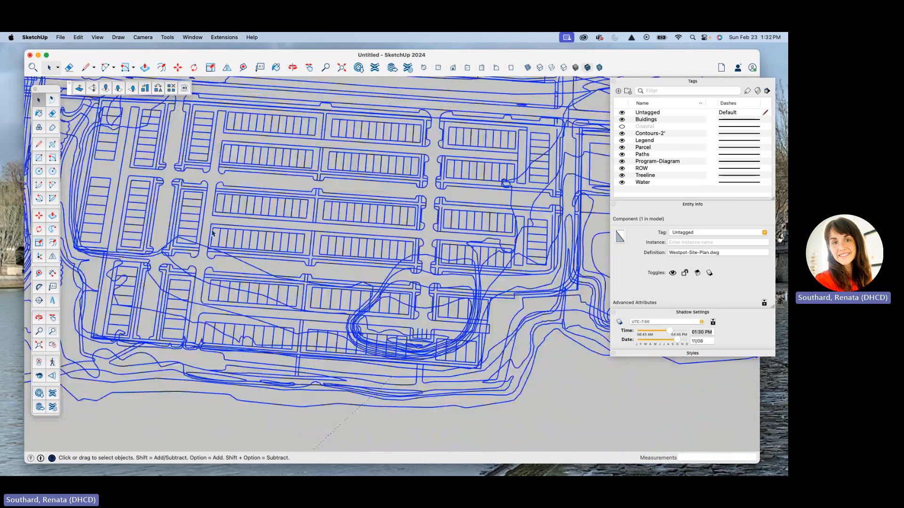
pyautogui.scroll(-10, 212, 232)
pyautogui.moveTo(213, 233); pyautogui.dragTo(238, 96, button='middle')
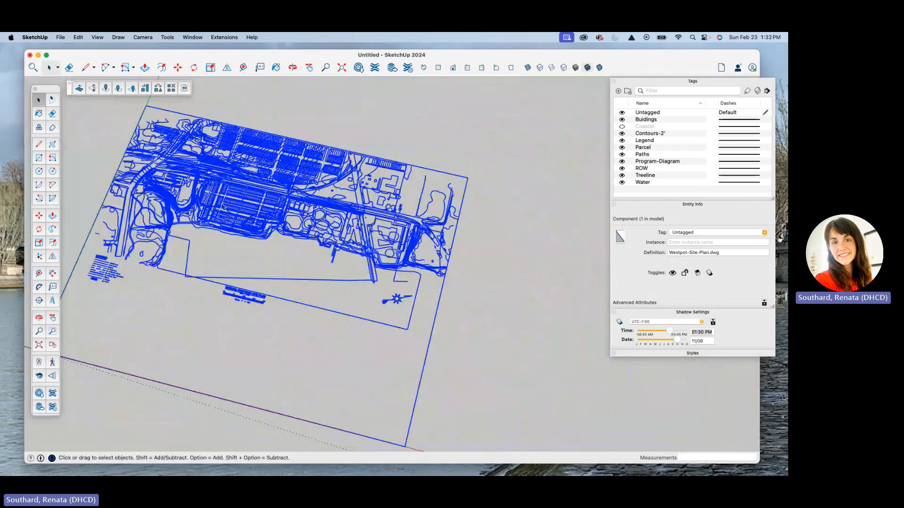
pyautogui.scroll(-4, 224, 200)
pyautogui.scroll(-2, 224, 205)
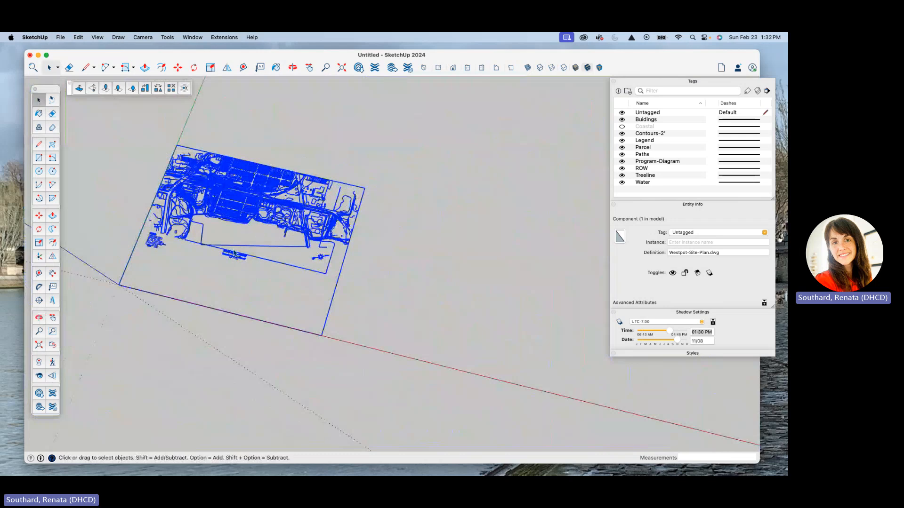
pyautogui.scroll(10, 233, 253)
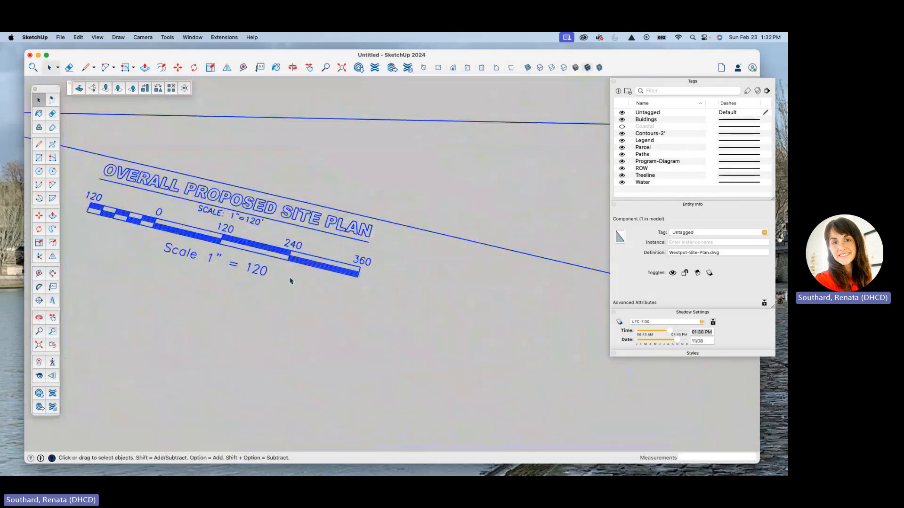
pyautogui.scroll(-10, 202, 243)
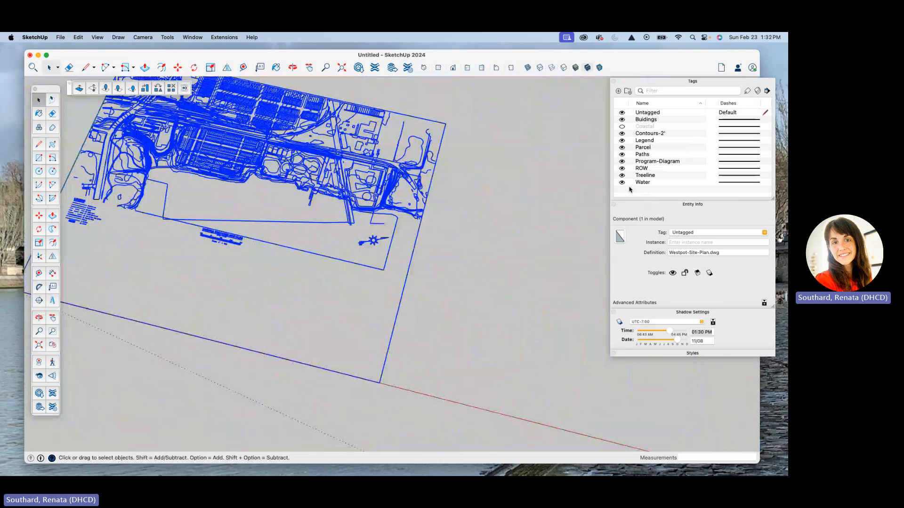
# Highlight the imported Water, Treeline and ROW tags one after another.
pyautogui.click(623, 183)
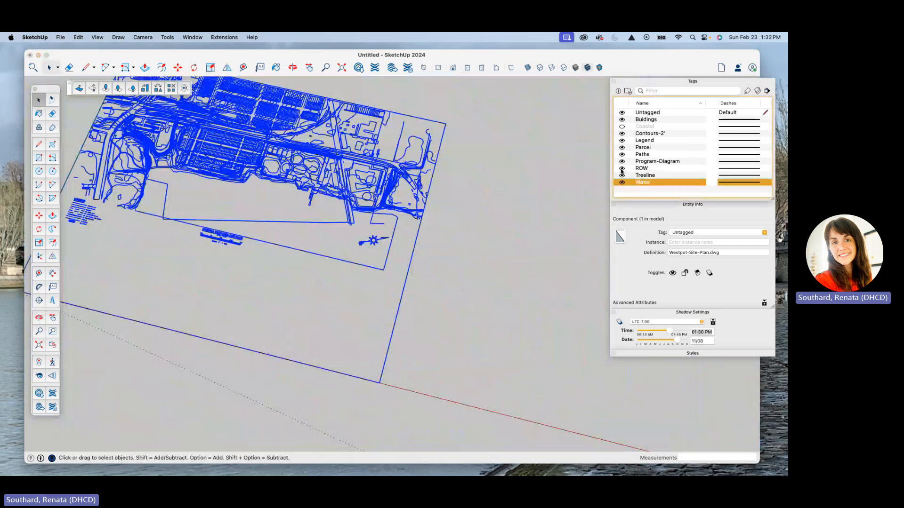
pyautogui.click(622, 177)
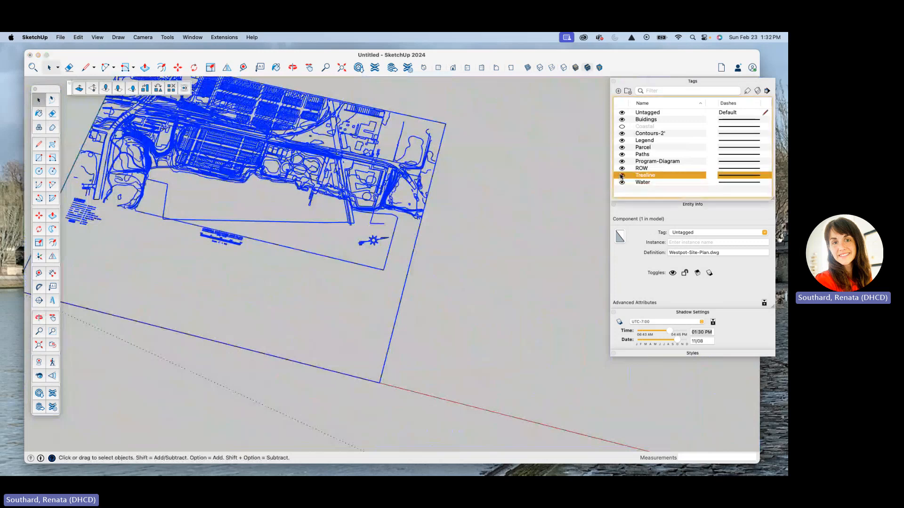
pyautogui.click(621, 167)
# Move the stacked Tags and Entity Info panels inward so they sit fully within the drawing window.
pyautogui.scroll(-4, 424, 177)
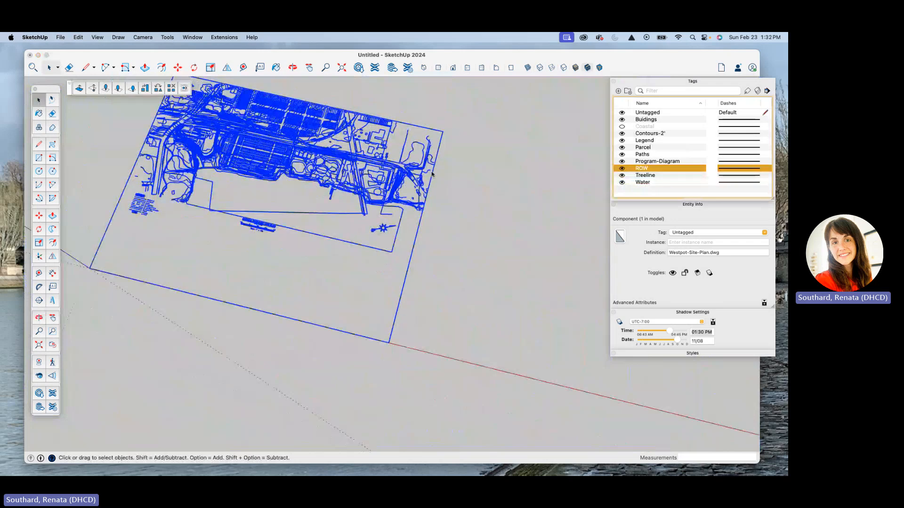
pyautogui.scroll(-3, 297, 187)
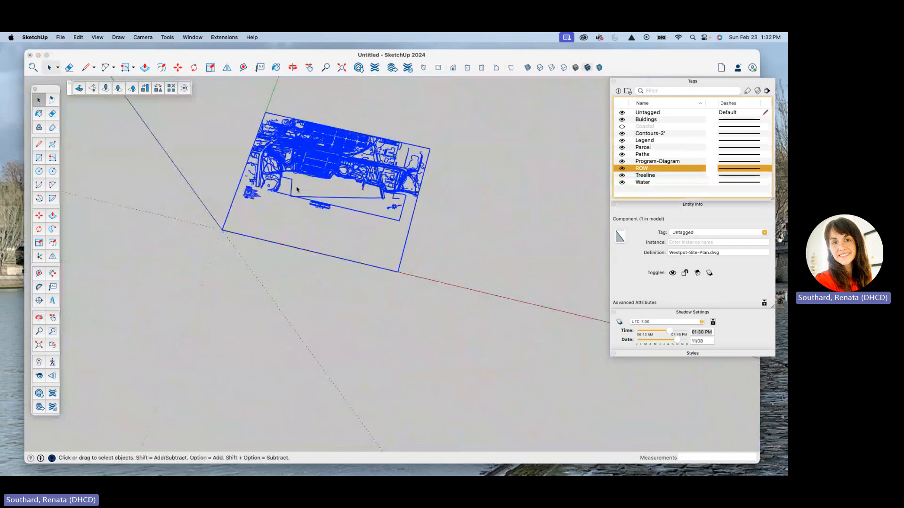
pyautogui.moveTo(298, 187); pyautogui.dragTo(317, 194, button='middle')
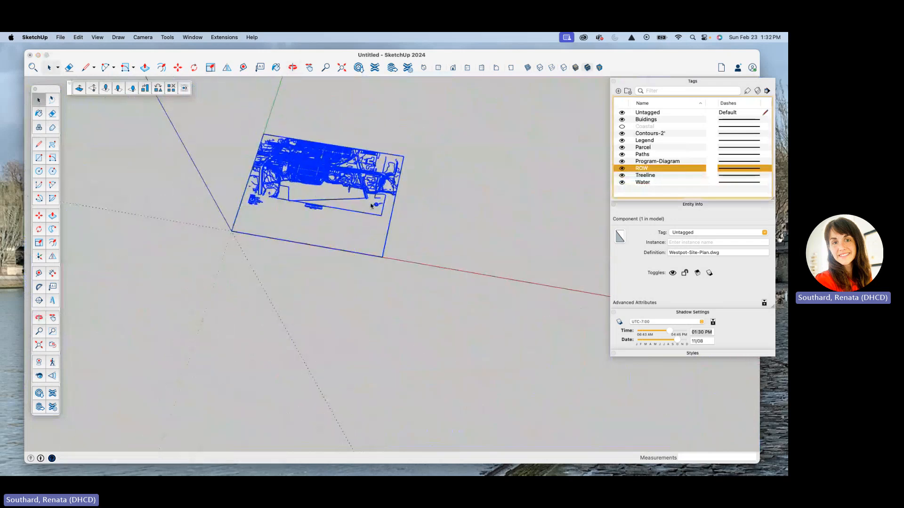
pyautogui.scroll(3, 347, 174)
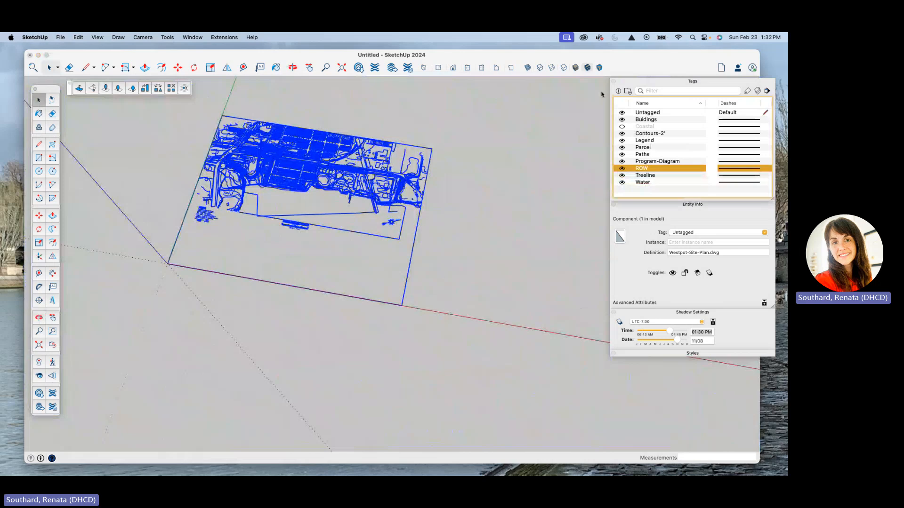
pyautogui.moveTo(653, 82); pyautogui.dragTo(622, 87)
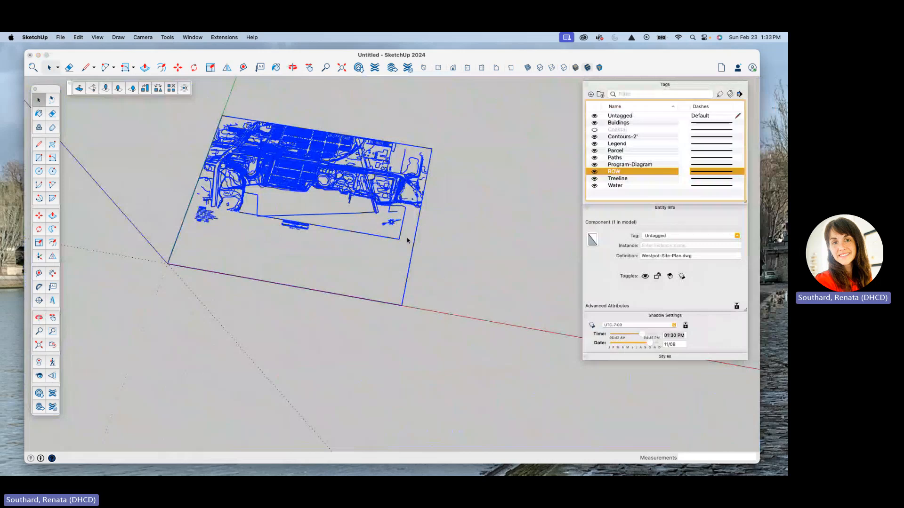
pyautogui.scroll(-5, 406, 240)
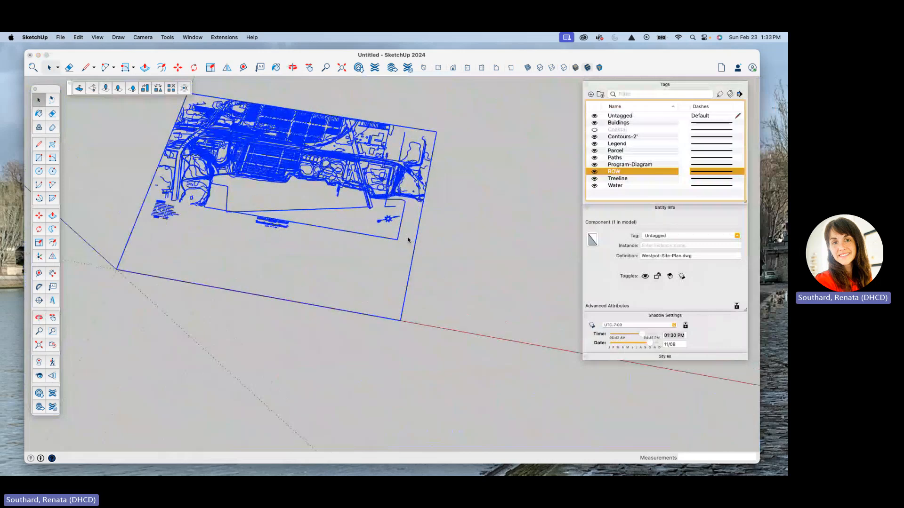
# Select the whole imported site plan and scale it uniformly by a factor of 12 from the corner opposite the origin.
pyautogui.click(480, 136)
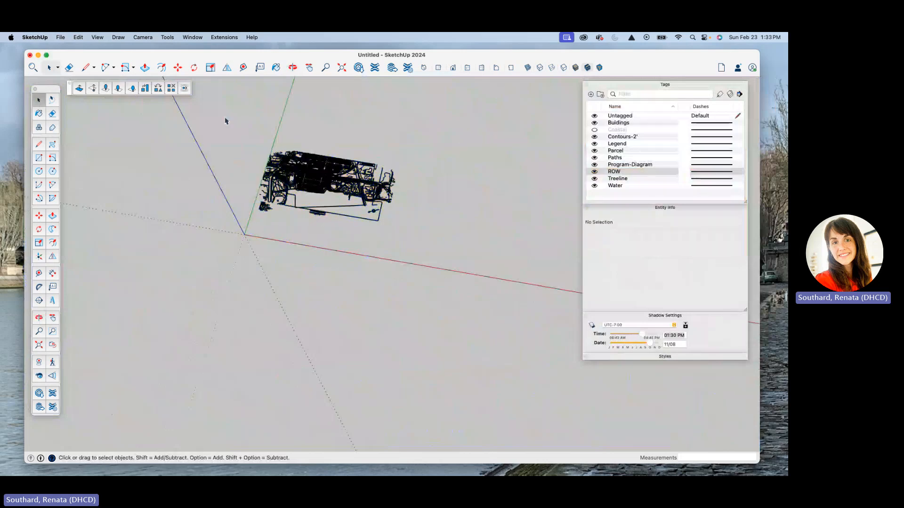
pyautogui.moveTo(219, 115); pyautogui.dragTo(467, 330)
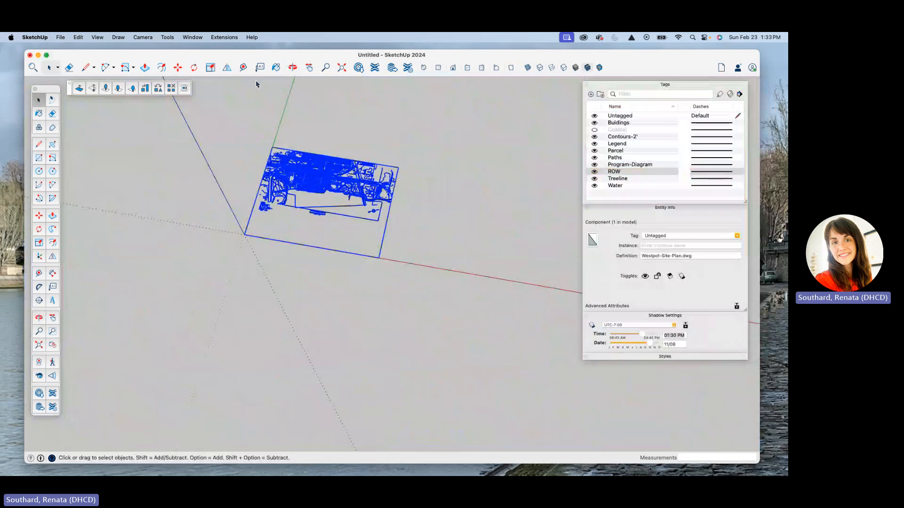
pyautogui.click(212, 67)
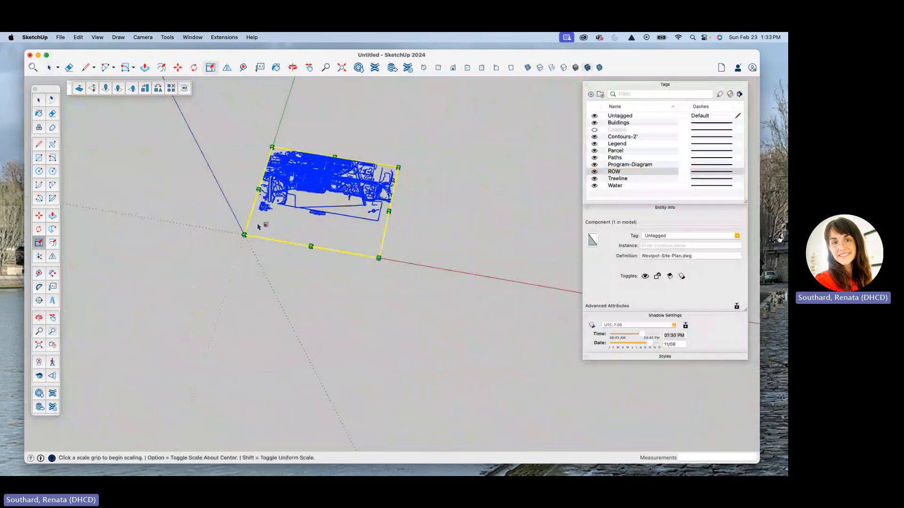
pyautogui.scroll(-4, 247, 244)
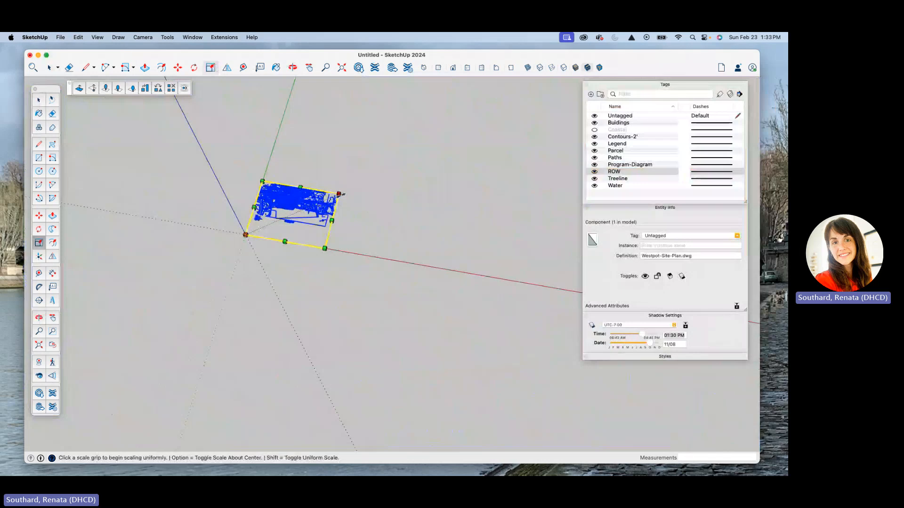
pyautogui.click(339, 194)
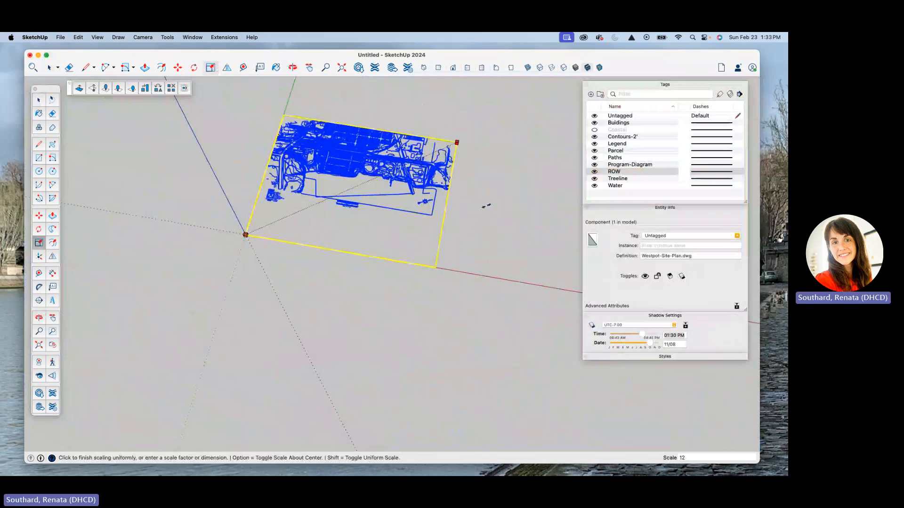
pyautogui.press('Return')
pyautogui.scroll(-4, 217, 238)
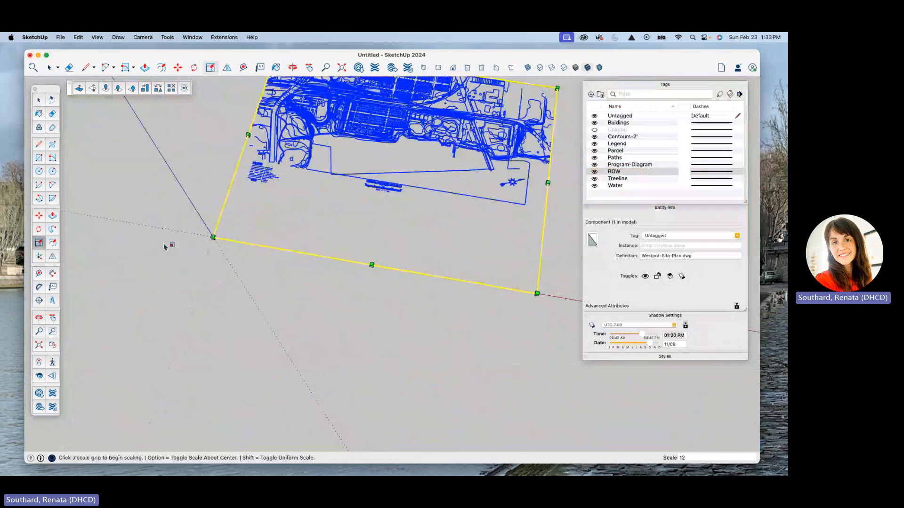
# Scale the site plan uniformly again by a factor of 120 about its corner at the origin.
pyautogui.scroll(-5, 165, 246)
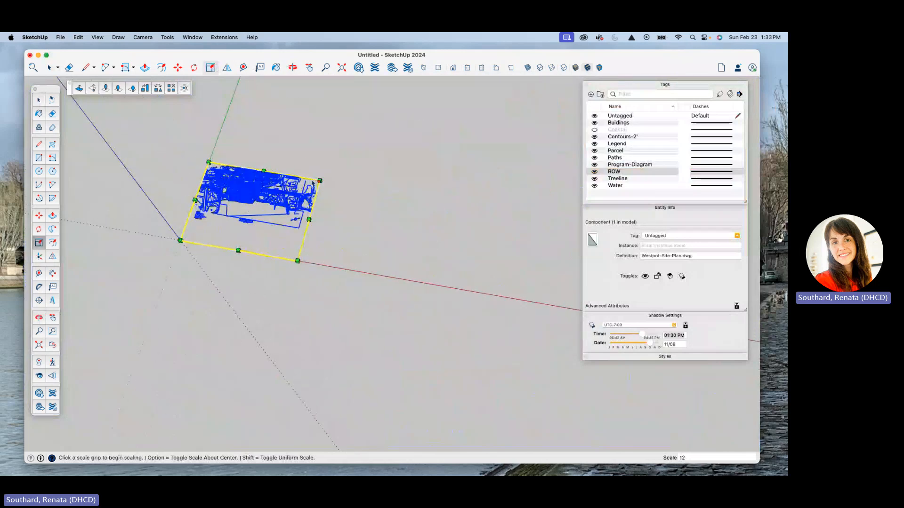
pyautogui.click(320, 180)
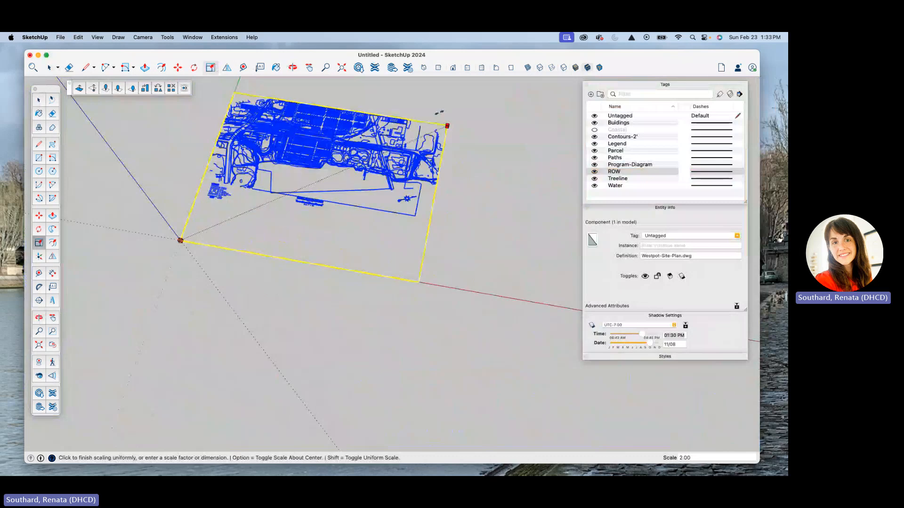
pyautogui.write('120')
pyautogui.press('Return')
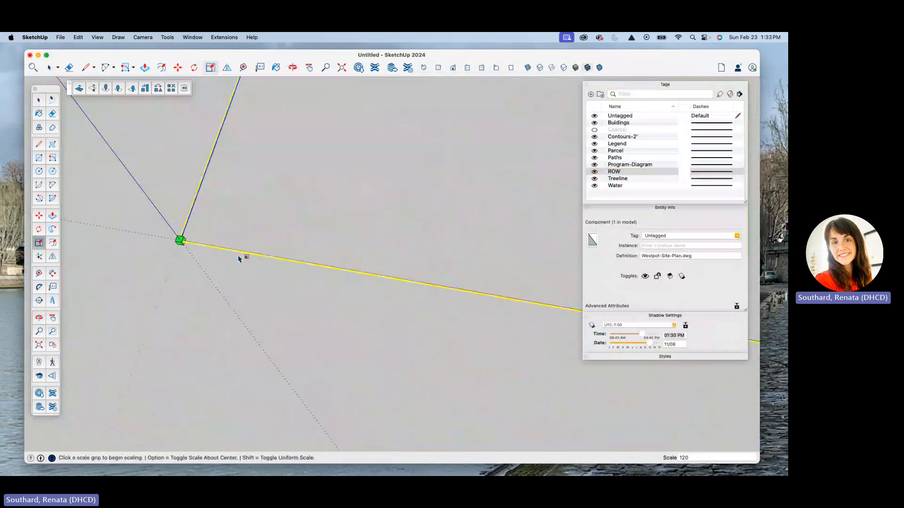
# Move the site plan by a point in its central blocks so that point sits on the origin.
pyautogui.scroll(-5, 169, 254)
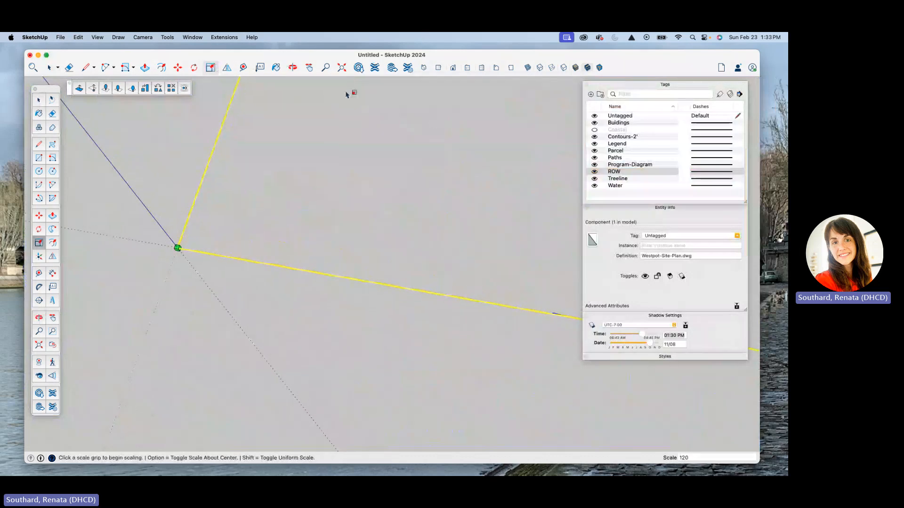
pyautogui.scroll(-3, 211, 247)
pyautogui.scroll(-8, 212, 247)
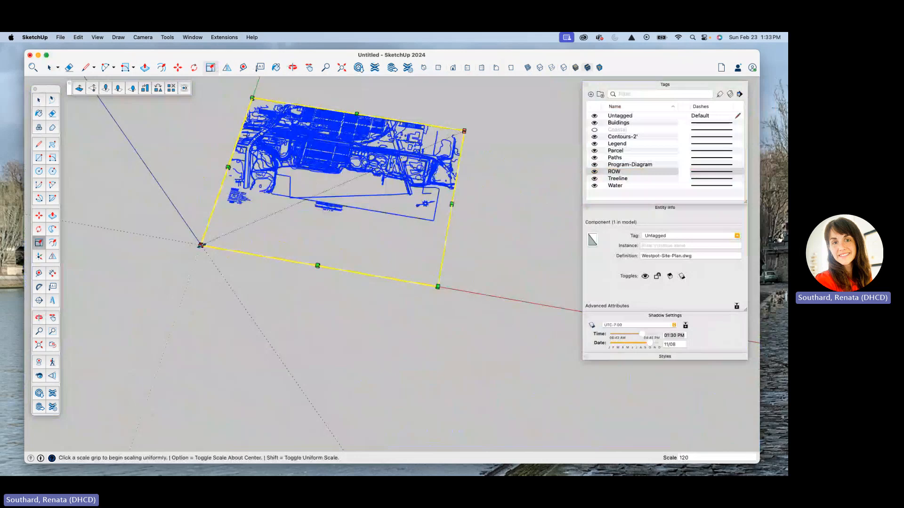
pyautogui.click(343, 69)
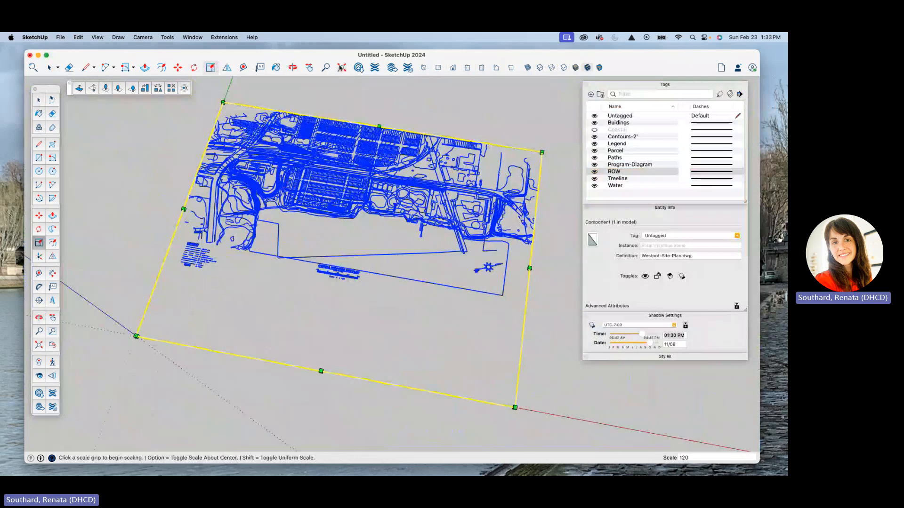
pyautogui.scroll(-4, 242, 130)
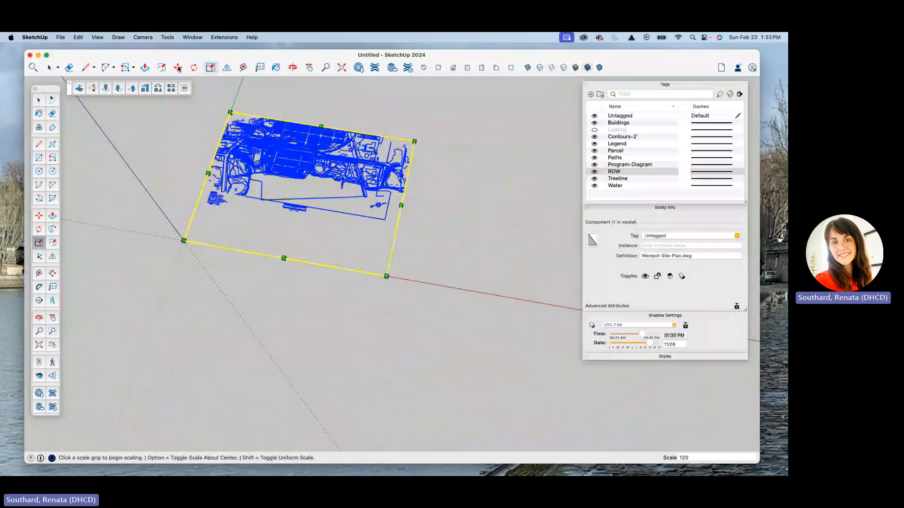
pyautogui.click(178, 68)
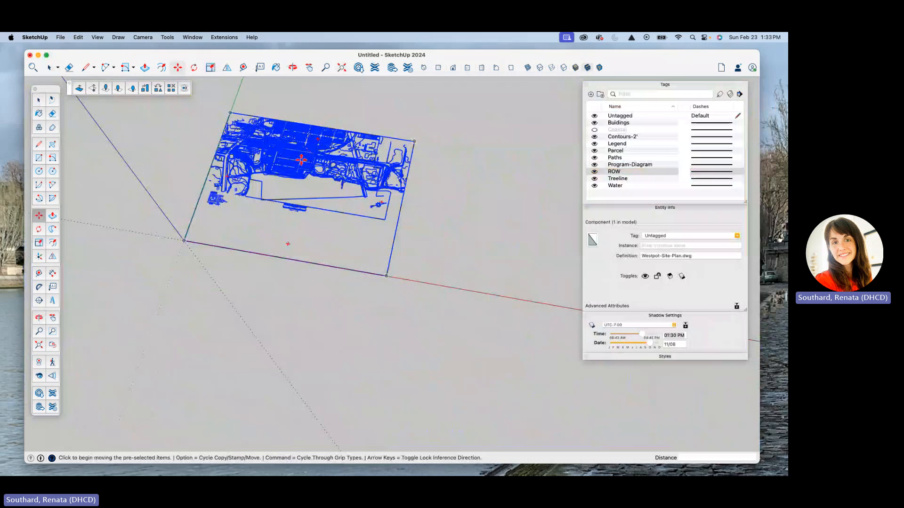
pyautogui.click(302, 160)
pyautogui.click(182, 240)
pyautogui.scroll(-5, 355, 186)
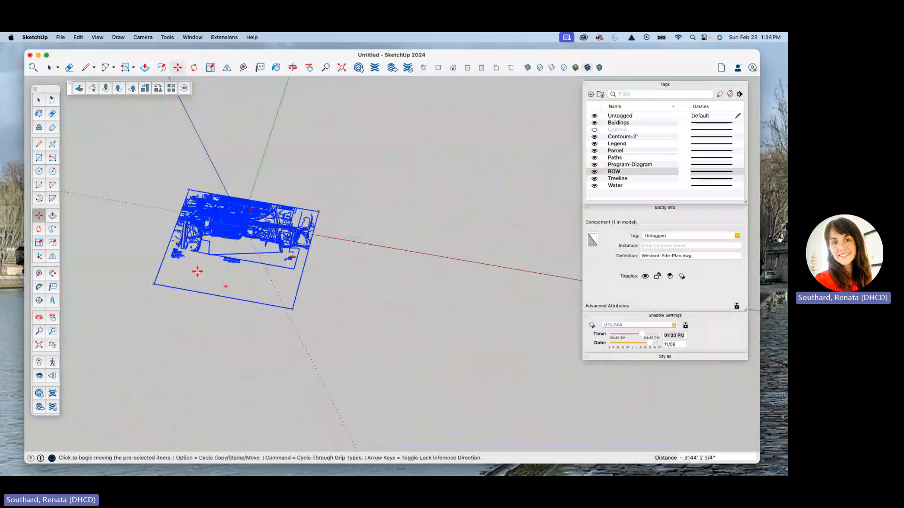
pyautogui.scroll(3, 203, 257)
pyautogui.press('space')
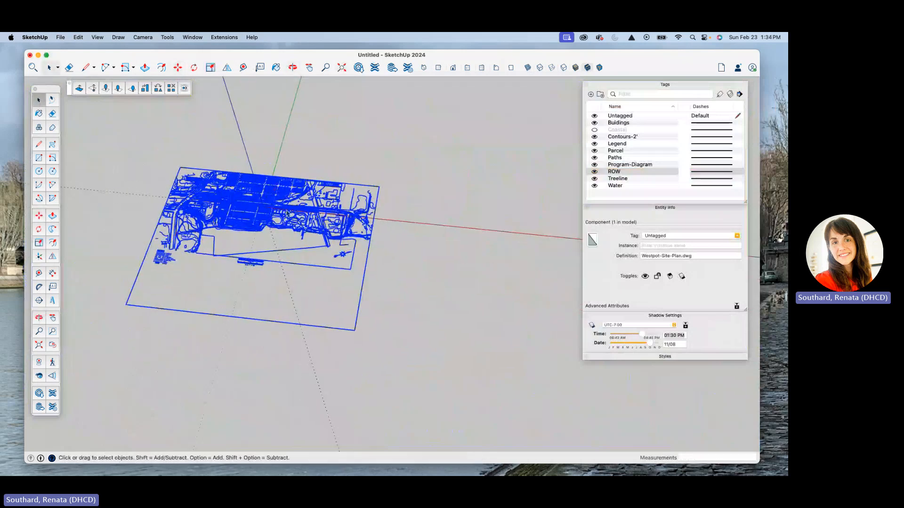
# Open the site plan component for editing and select the Program-Diagram block just east of the central parking rows.
pyautogui.scroll(10, 287, 213)
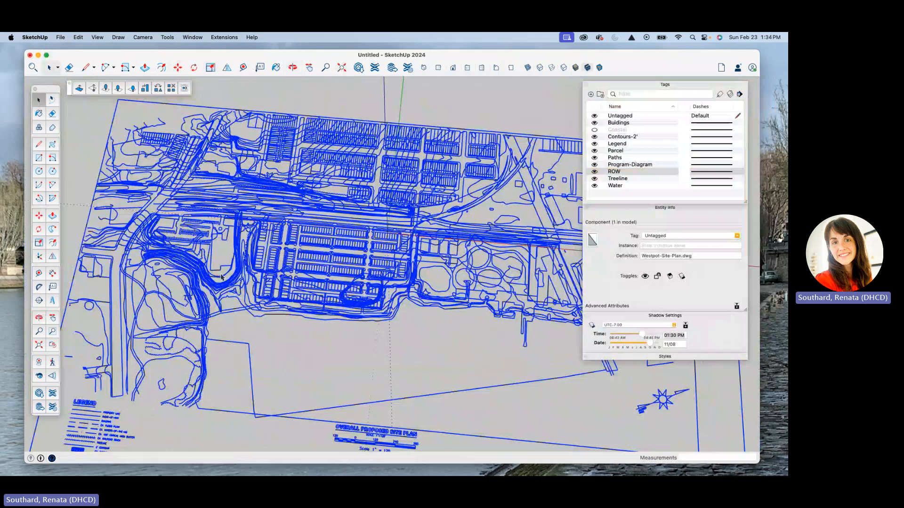
pyautogui.scroll(-3, 221, 277)
pyautogui.click(303, 301)
pyautogui.scroll(6, 303, 301)
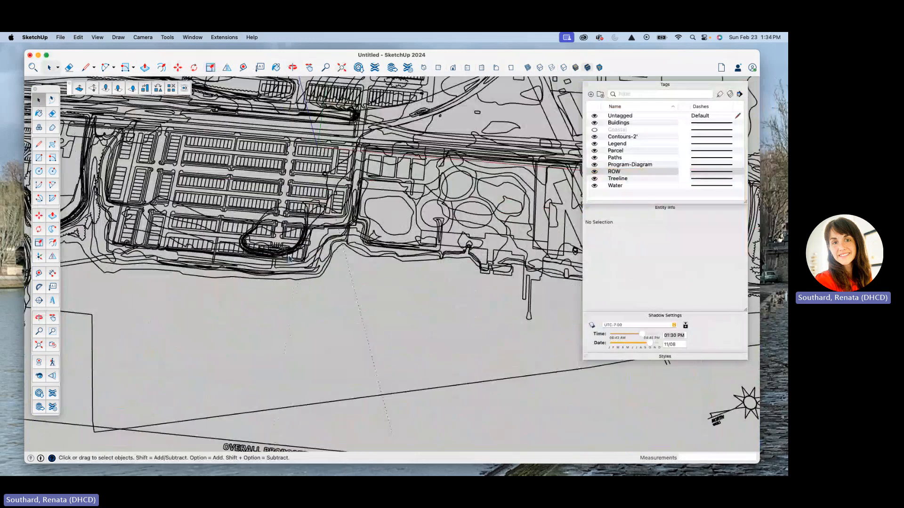
pyautogui.click(388, 235)
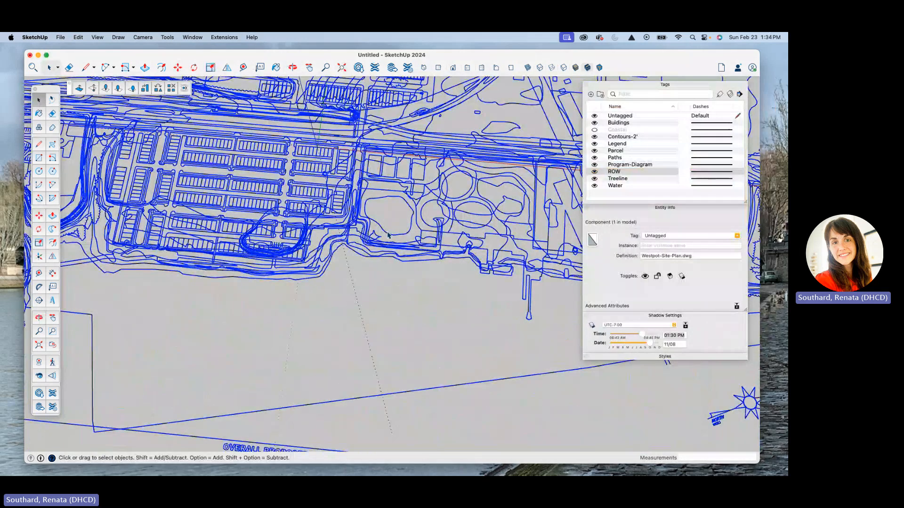
pyautogui.doubleClick(388, 235)
pyautogui.click(388, 235)
pyautogui.scroll(-5, 388, 234)
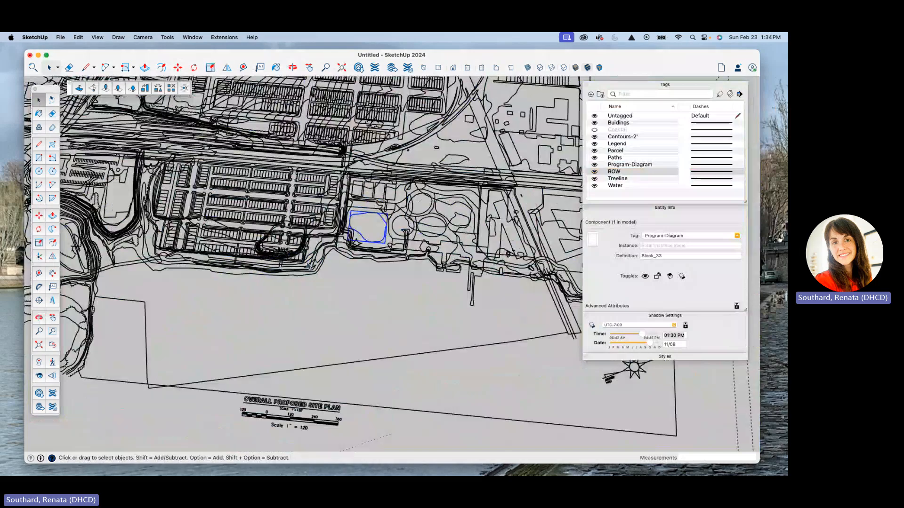
# Close the site plan component and select it again as a whole.
pyautogui.scroll(4, 339, 257)
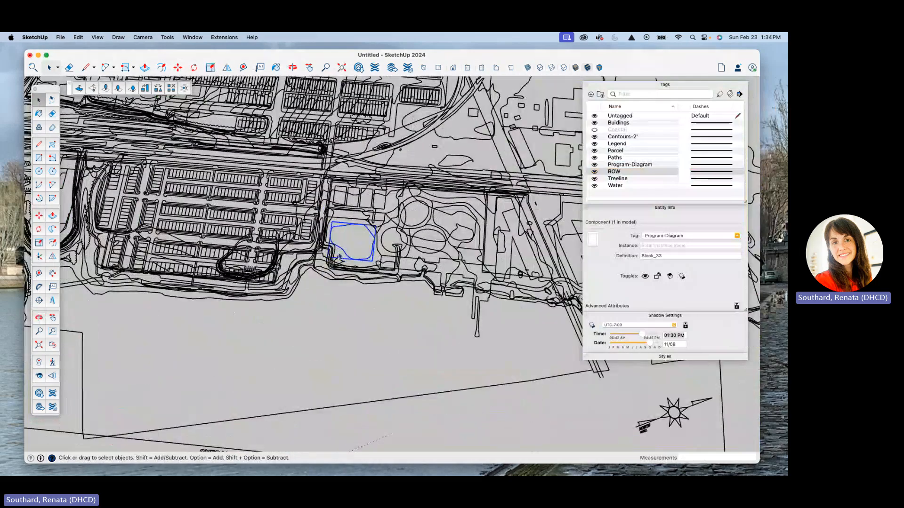
pyautogui.moveTo(339, 257); pyautogui.dragTo(255, 172, button='middle')
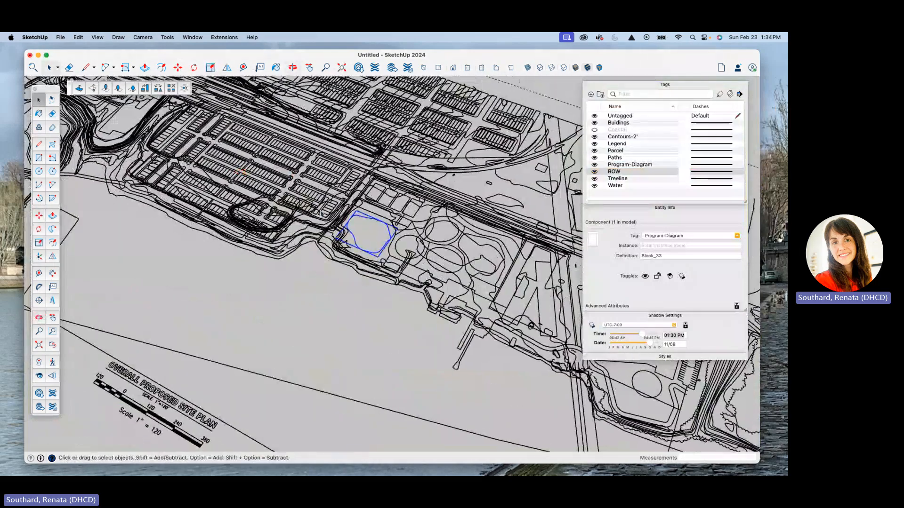
pyautogui.scroll(-6, 283, 198)
pyautogui.click(282, 207)
pyautogui.moveTo(263, 207); pyautogui.dragTo(305, 215, button='middle')
pyautogui.scroll(10, 305, 214)
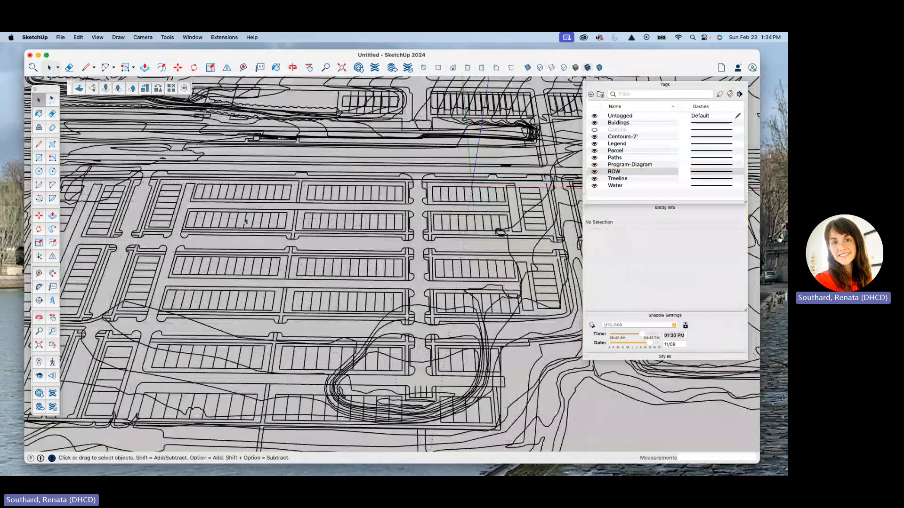
pyautogui.click(244, 221)
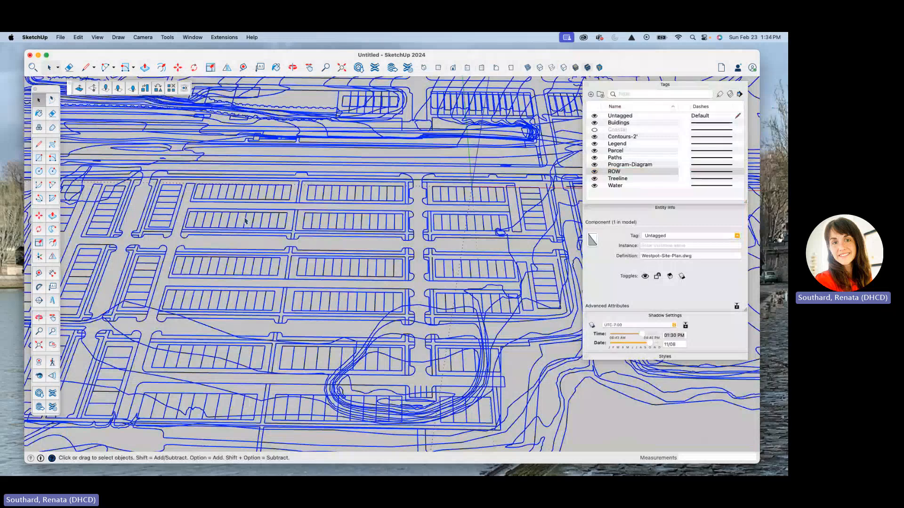
# Hide the Water, Treeline, Program-Diagram, Paths, Parcel, Legend, Contours-2' and Buidings tags, keeping Untagged and ROW visible.
pyautogui.scroll(-5, 245, 222)
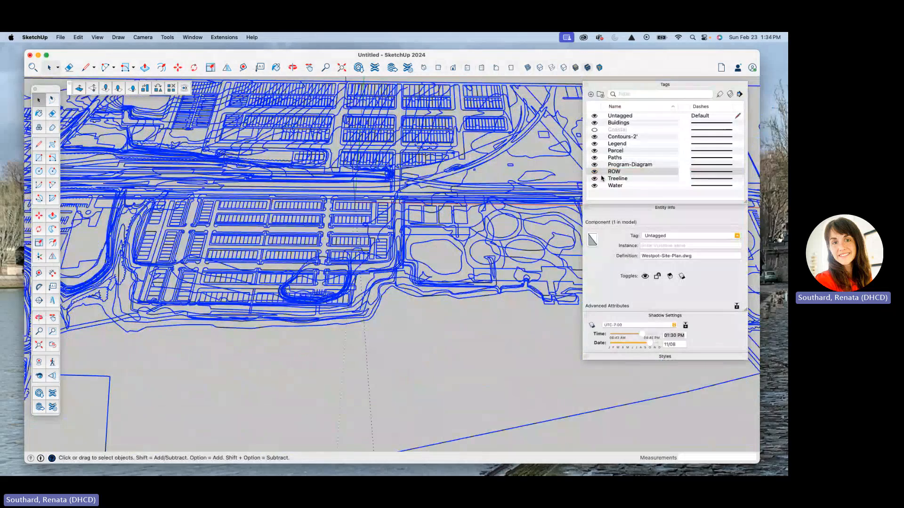
pyautogui.click(594, 185)
pyautogui.click(594, 178)
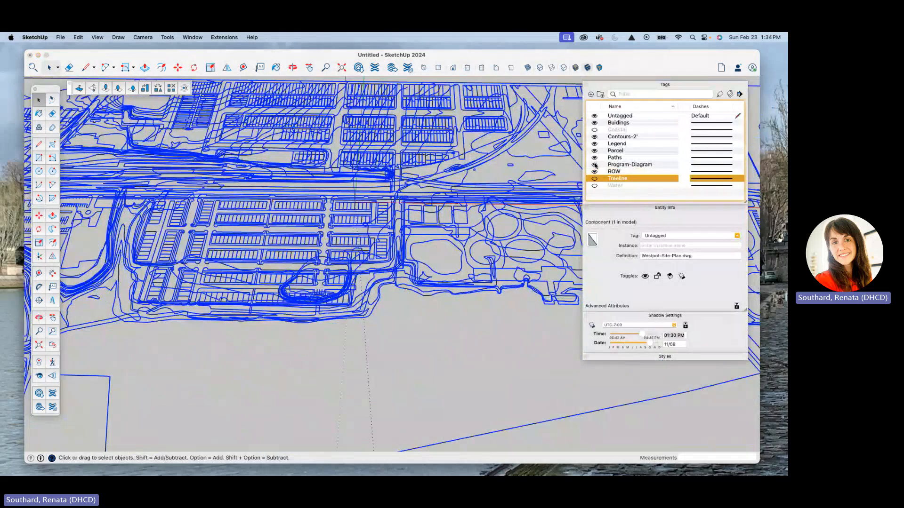
pyautogui.click(594, 164)
pyautogui.click(594, 157)
pyautogui.click(595, 151)
pyautogui.click(595, 144)
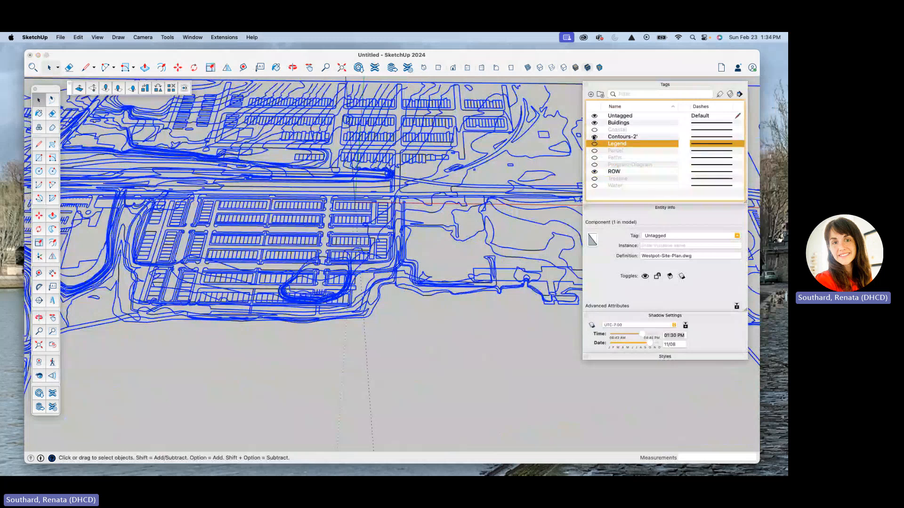
pyautogui.click(595, 137)
pyautogui.click(594, 122)
# Open the site plan component for editing and select the connected ROW edges of the northern street grid.
pyautogui.moveTo(378, 196); pyautogui.dragTo(315, 187, button='middle')
pyautogui.click(327, 177)
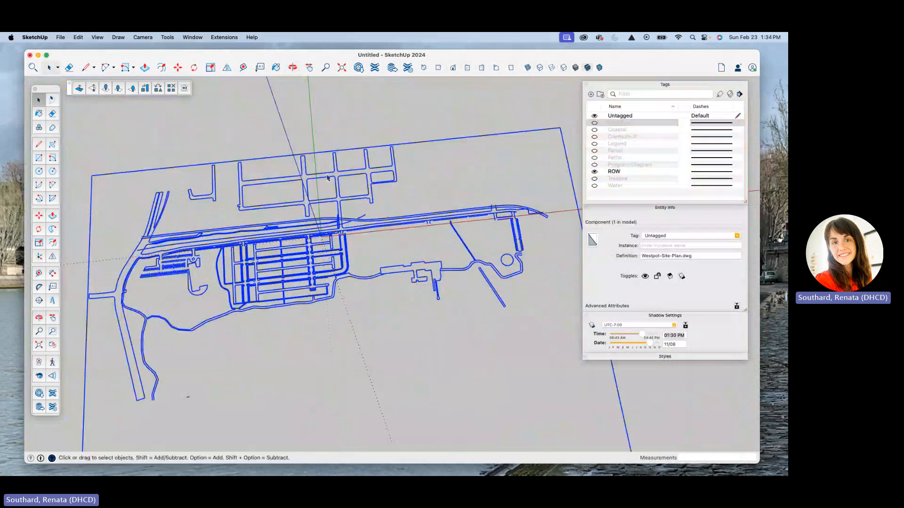
pyautogui.tripleClick(327, 176)
pyautogui.scroll(-3, 369, 202)
pyautogui.moveTo(371, 203); pyautogui.dragTo(341, 205, button='middle')
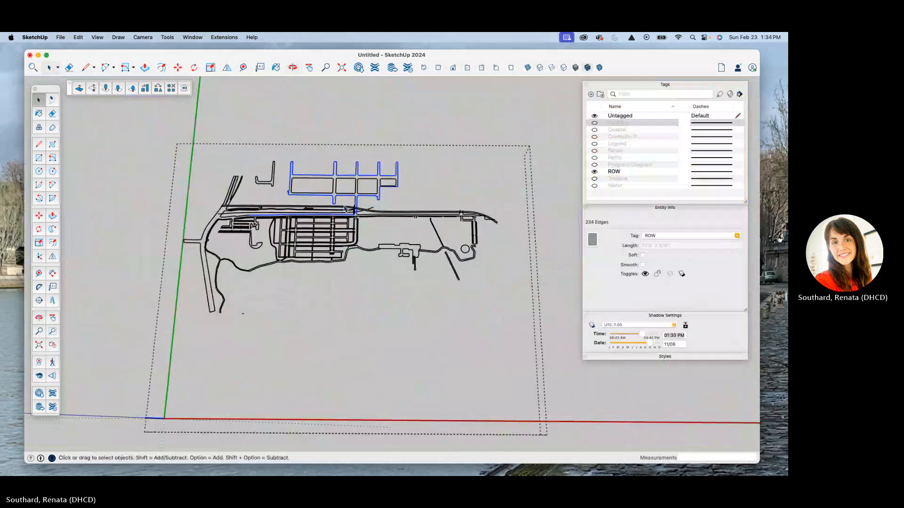
pyautogui.scroll(-3, 341, 204)
pyautogui.scroll(-1, 345, 195)
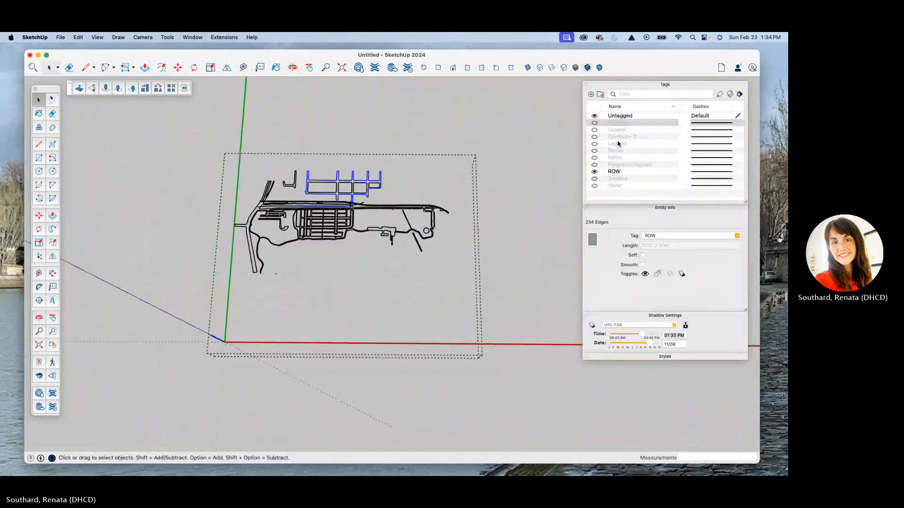
# Cut all ROW edges out of the site plan component and paste them in place in the main model.
pyautogui.moveTo(221, 155); pyautogui.dragTo(487, 321)
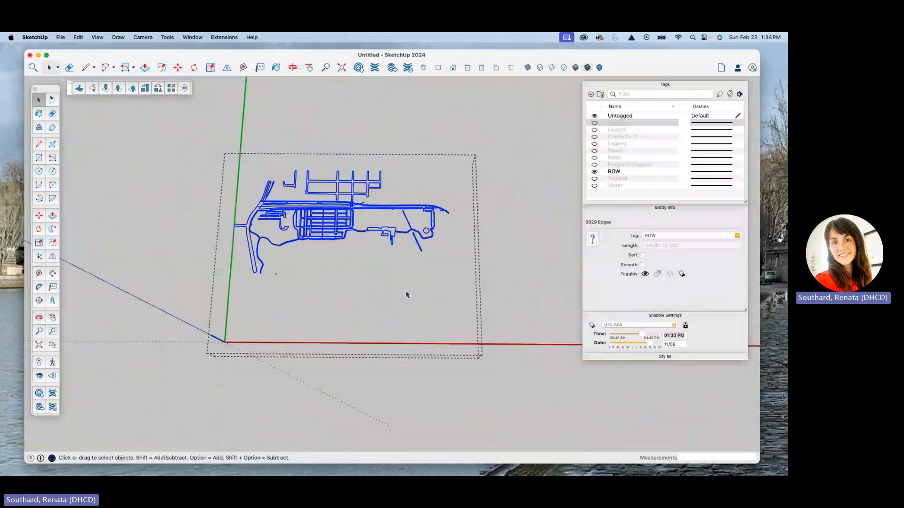
pyautogui.press('Delete')
pyautogui.moveTo(484, 258)
pyautogui.mouseDown(button='middle')
pyautogui.moveTo(498, 243)
pyautogui.moveTo(482, 228)
pyautogui.mouseUp(button='middle')
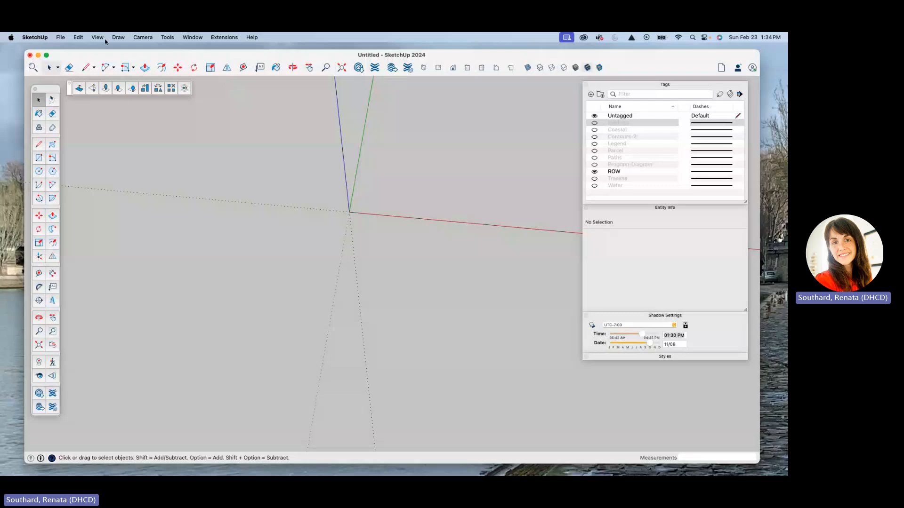
pyautogui.click(79, 37)
pyautogui.click(100, 99)
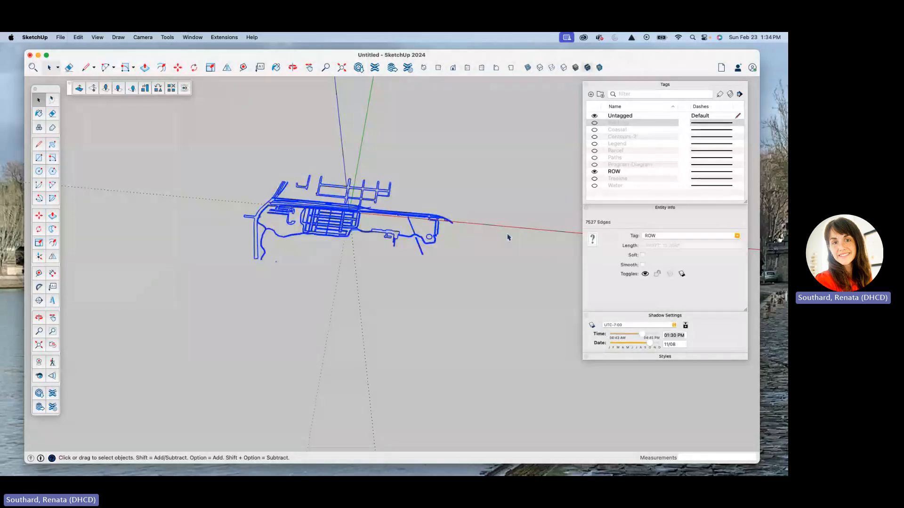
# Group the pasted ROW edges and open the new group for editing.
pyautogui.rightClick(330, 230)
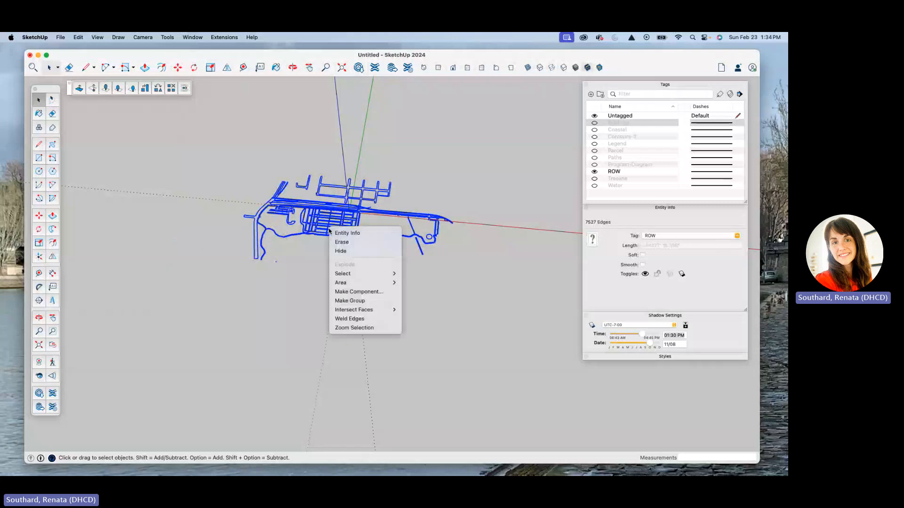
pyautogui.click(345, 300)
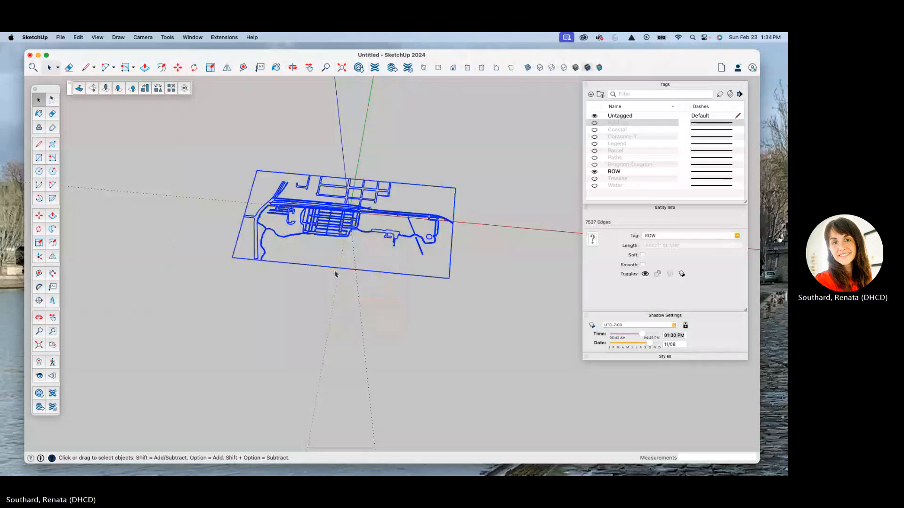
pyautogui.click(276, 239)
pyautogui.scroll(10, 273, 250)
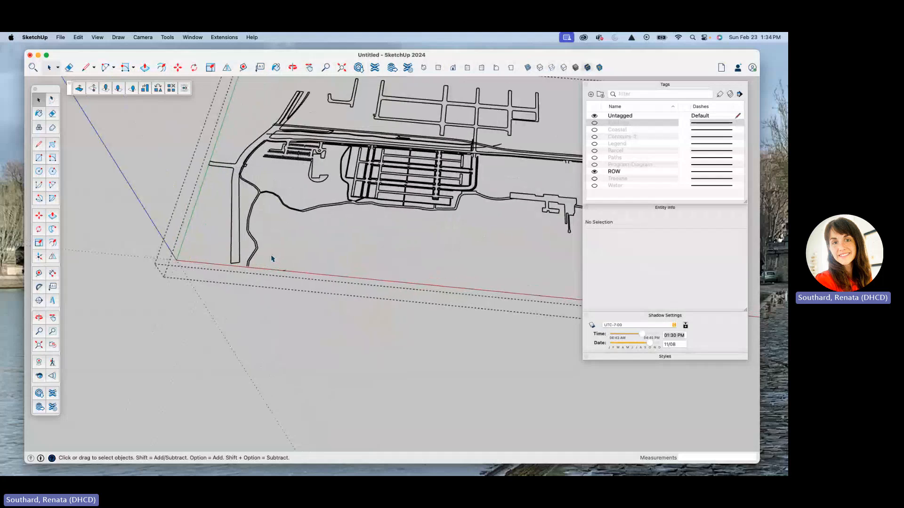
# Select all the ROW edges inside the group, change their tag to Untagged, and leave the group.
pyautogui.moveTo(271, 256); pyautogui.dragTo(306, 290)
pyautogui.press('Delete')
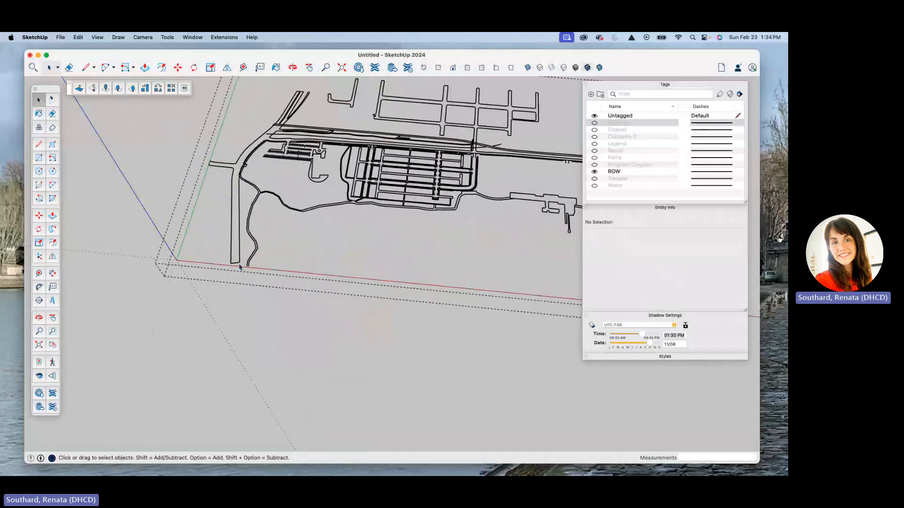
pyautogui.scroll(-5, 226, 250)
pyautogui.moveTo(188, 144); pyautogui.dragTo(582, 352)
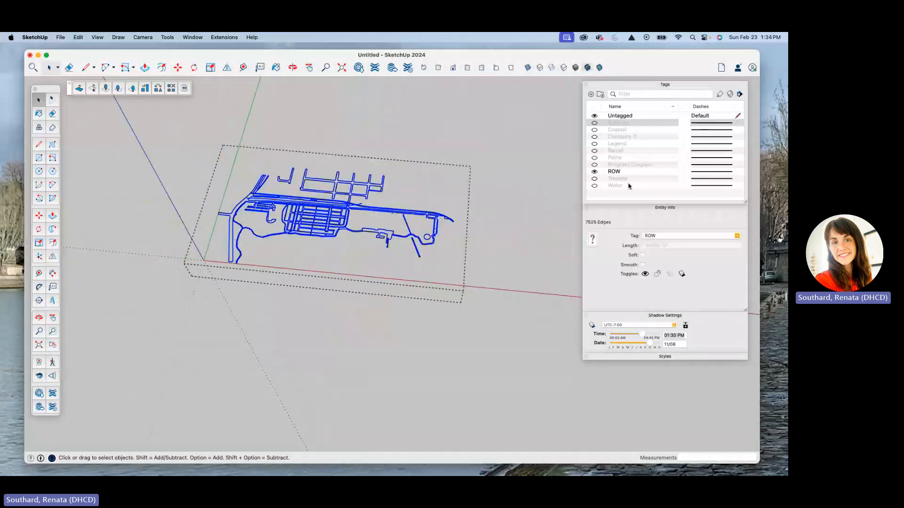
pyautogui.click(737, 237)
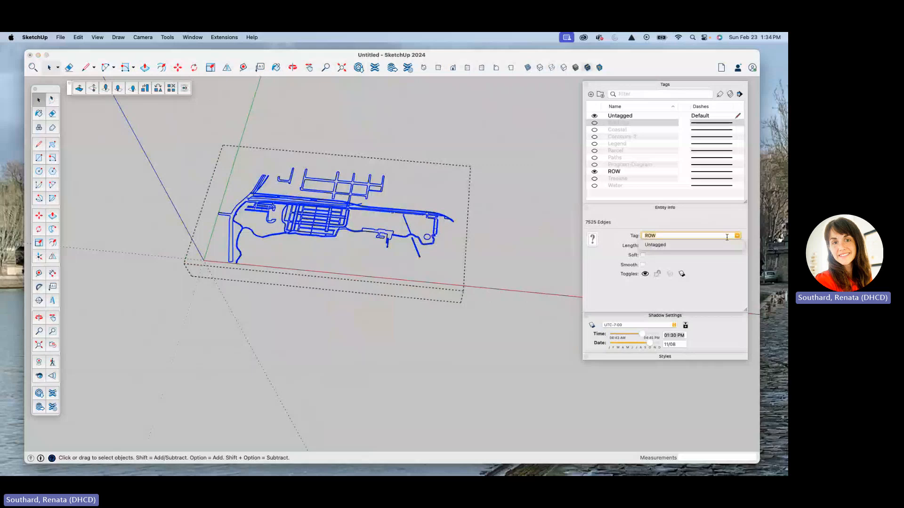
pyautogui.click(655, 246)
pyautogui.click(534, 151)
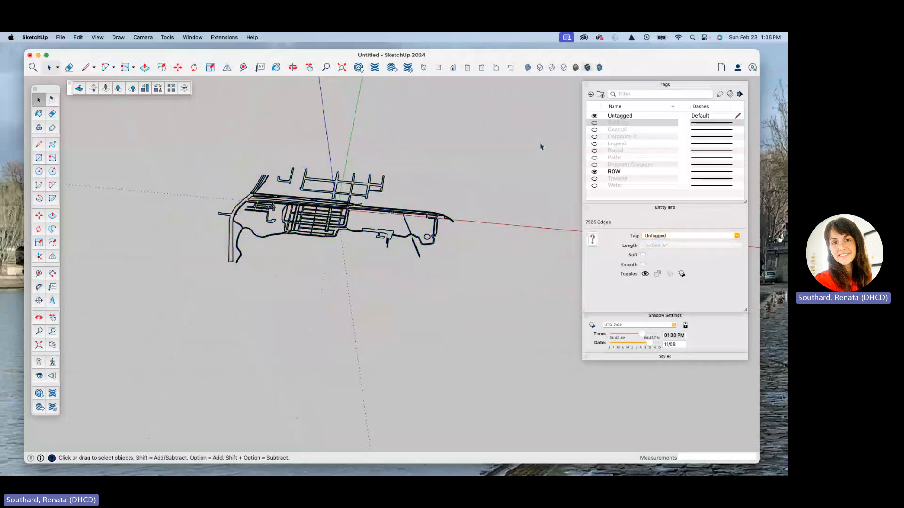
# Try to hide the Untagged tag, and hide the ROW tag.
pyautogui.click(595, 116)
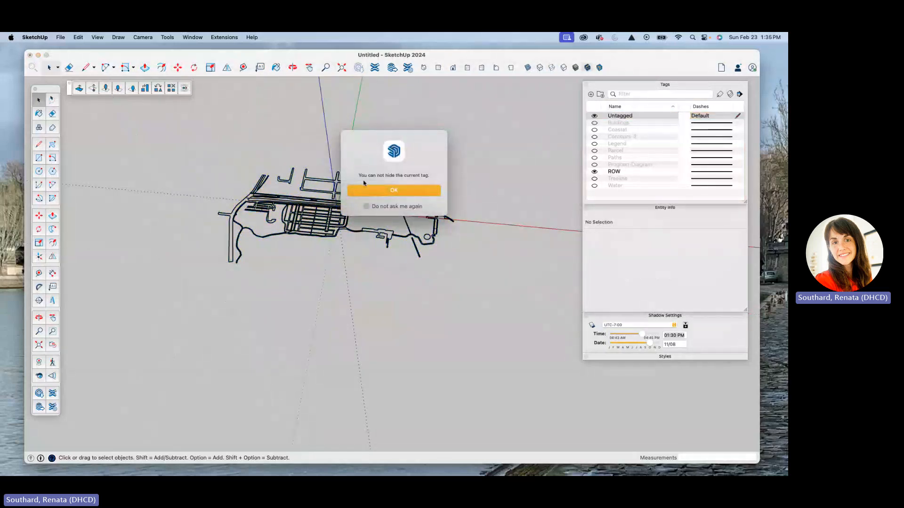
pyautogui.click(379, 194)
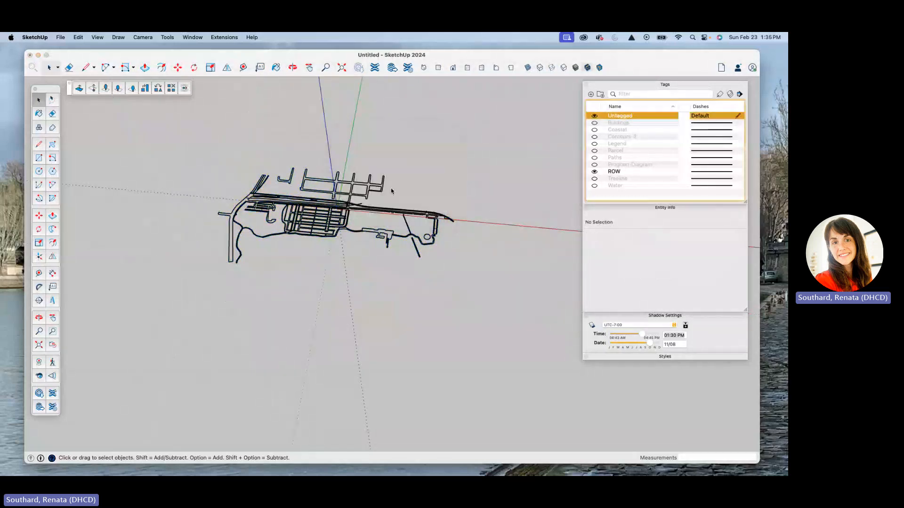
pyautogui.click(595, 172)
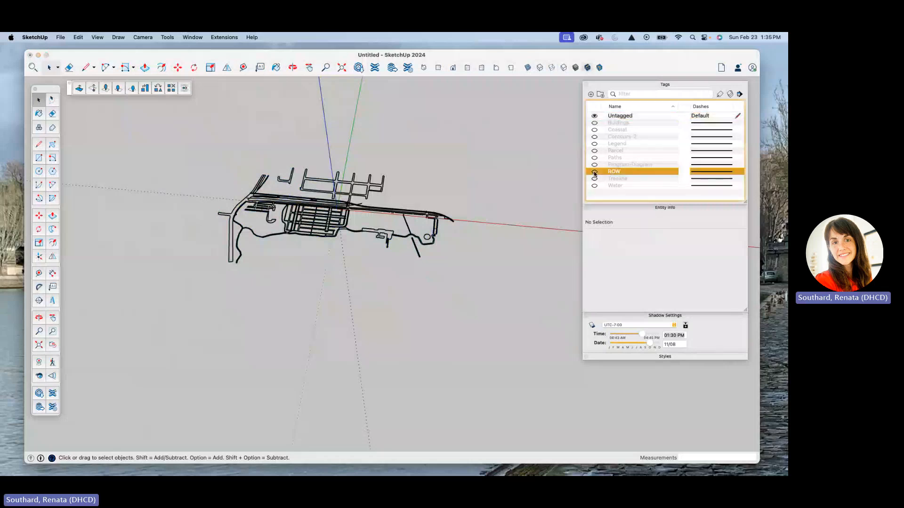
# Select the group of street linework and make the ROW tag visible again.
pyautogui.click(411, 215)
pyautogui.click(738, 236)
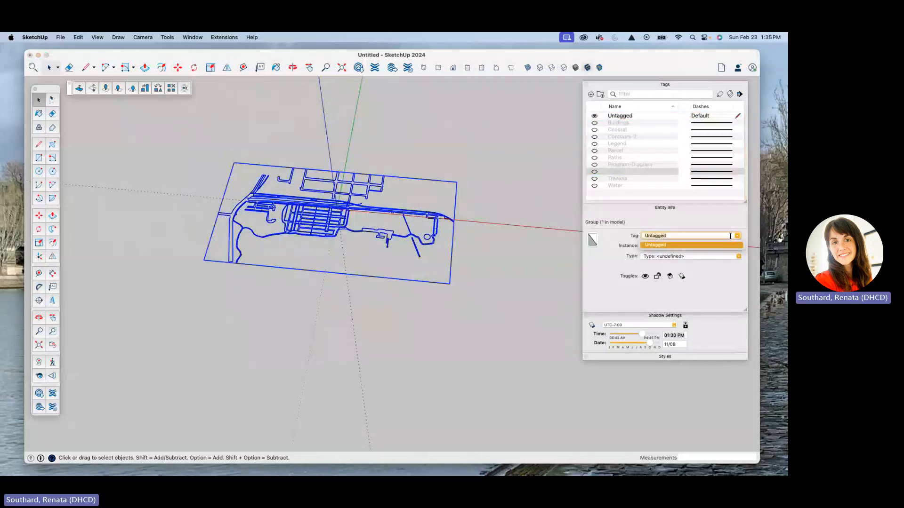
pyautogui.click(739, 238)
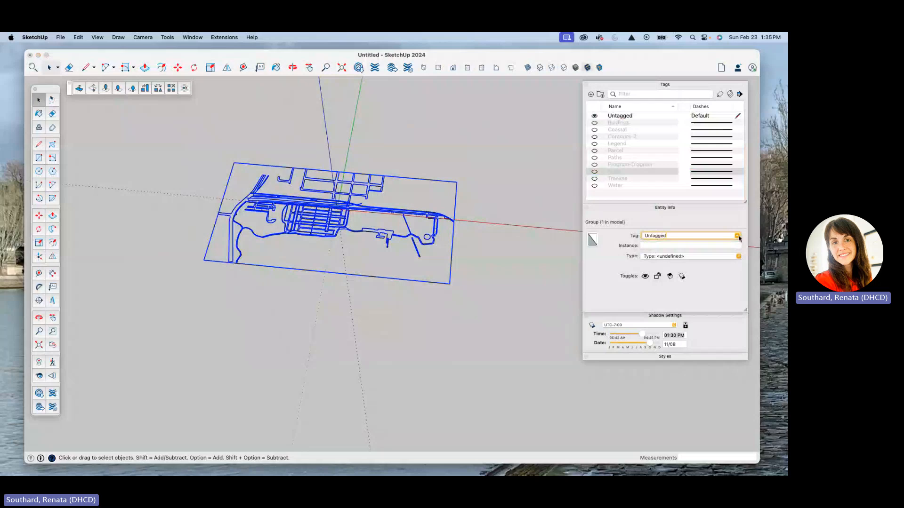
pyautogui.click(595, 172)
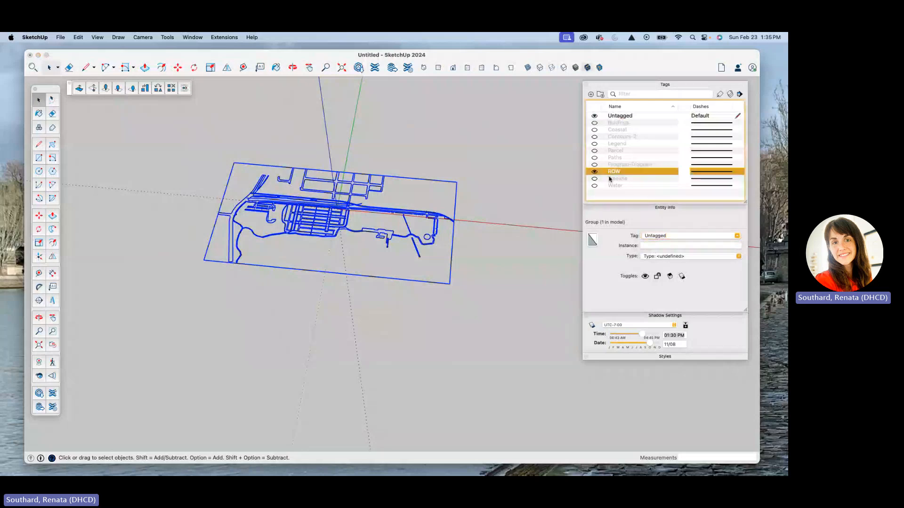
# Assign the ROW tag to the selected linework group.
pyautogui.click(739, 235)
pyautogui.click(738, 239)
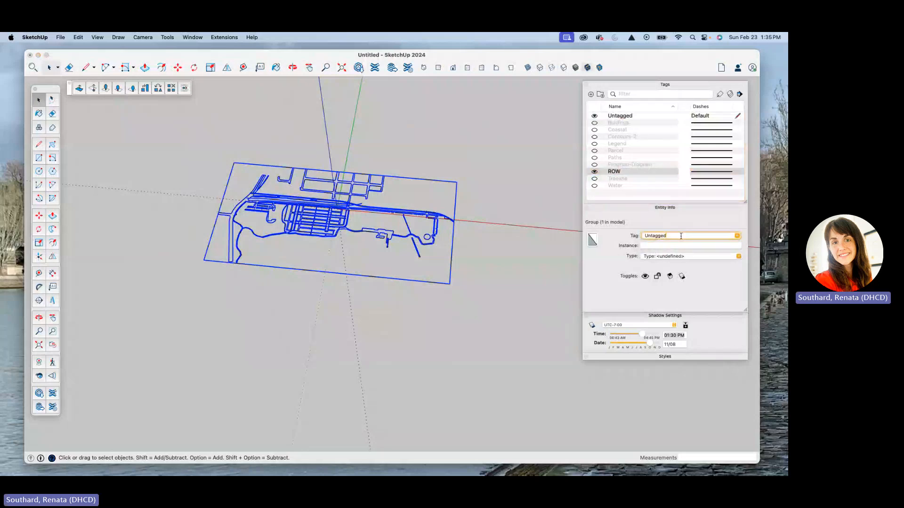
pyautogui.doubleClick(681, 237)
pyautogui.write('Ro')
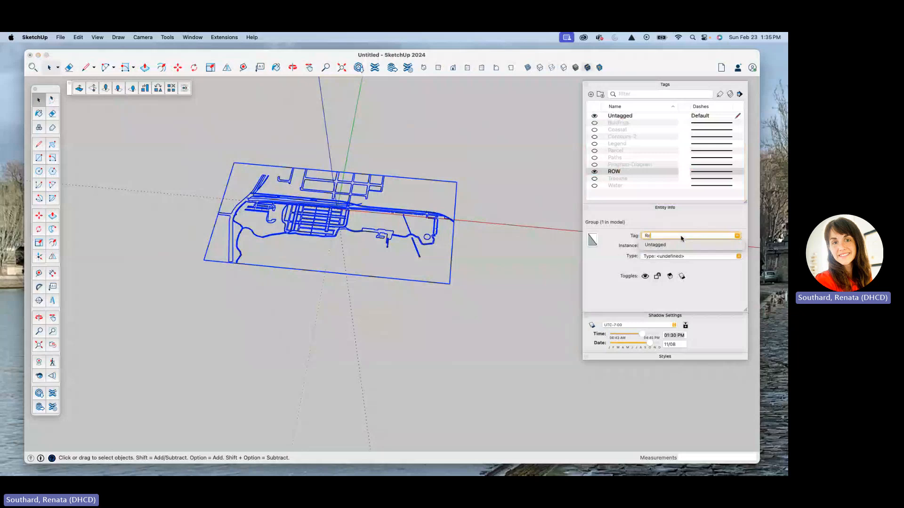
pyautogui.press('BackSpace')
pyautogui.press('BackSpace')
pyautogui.write('OW')
pyautogui.press('Return')
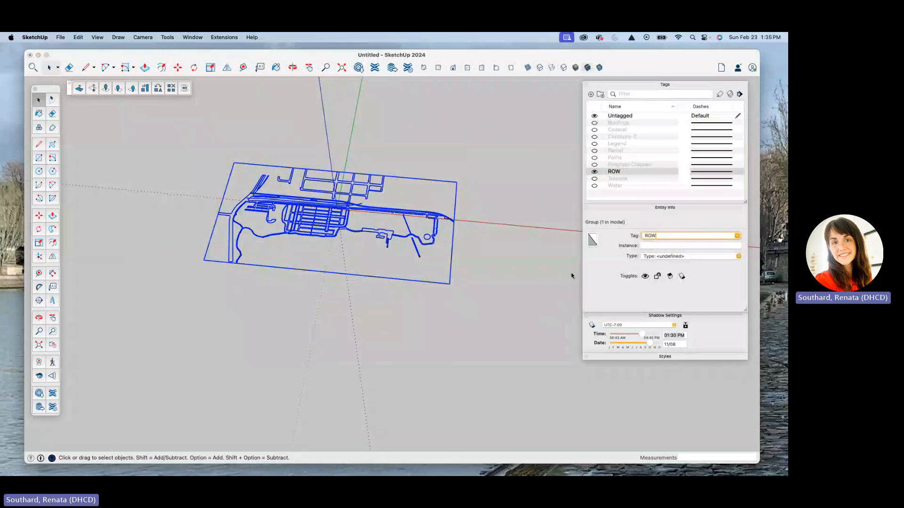